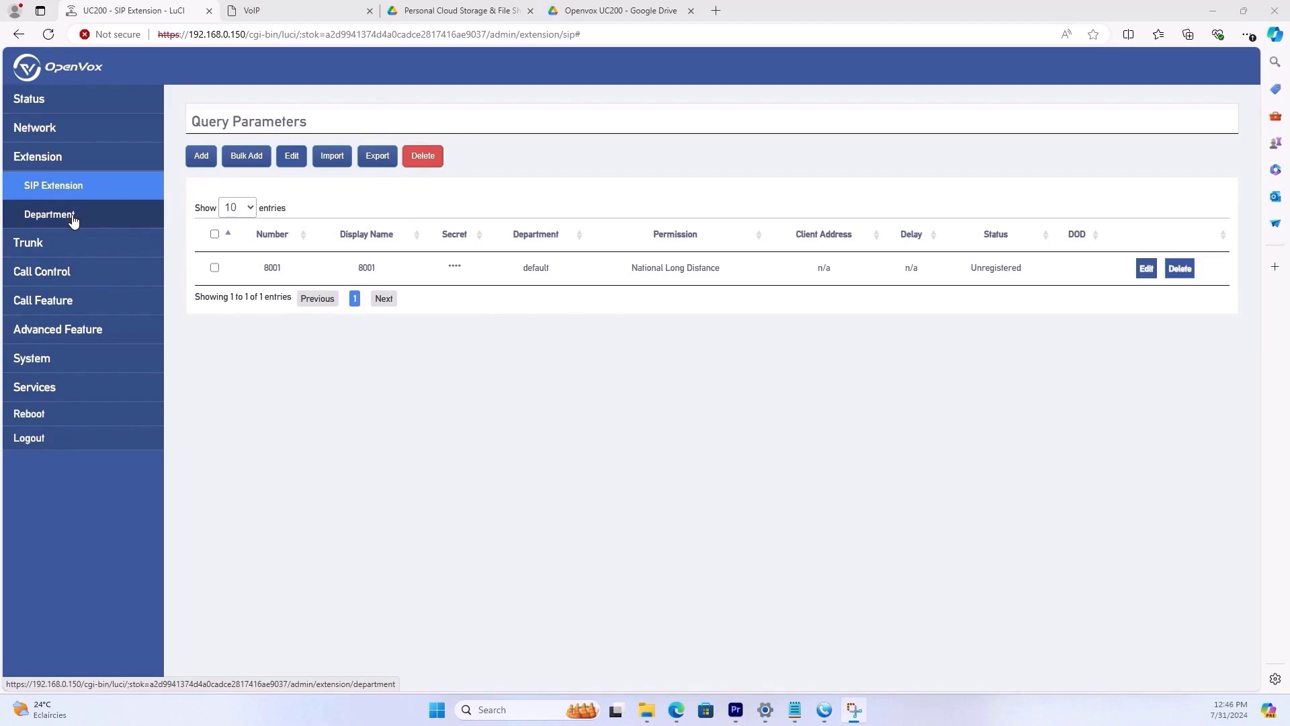
- Start a new department and name it 'IT department'
left_click(73, 215)
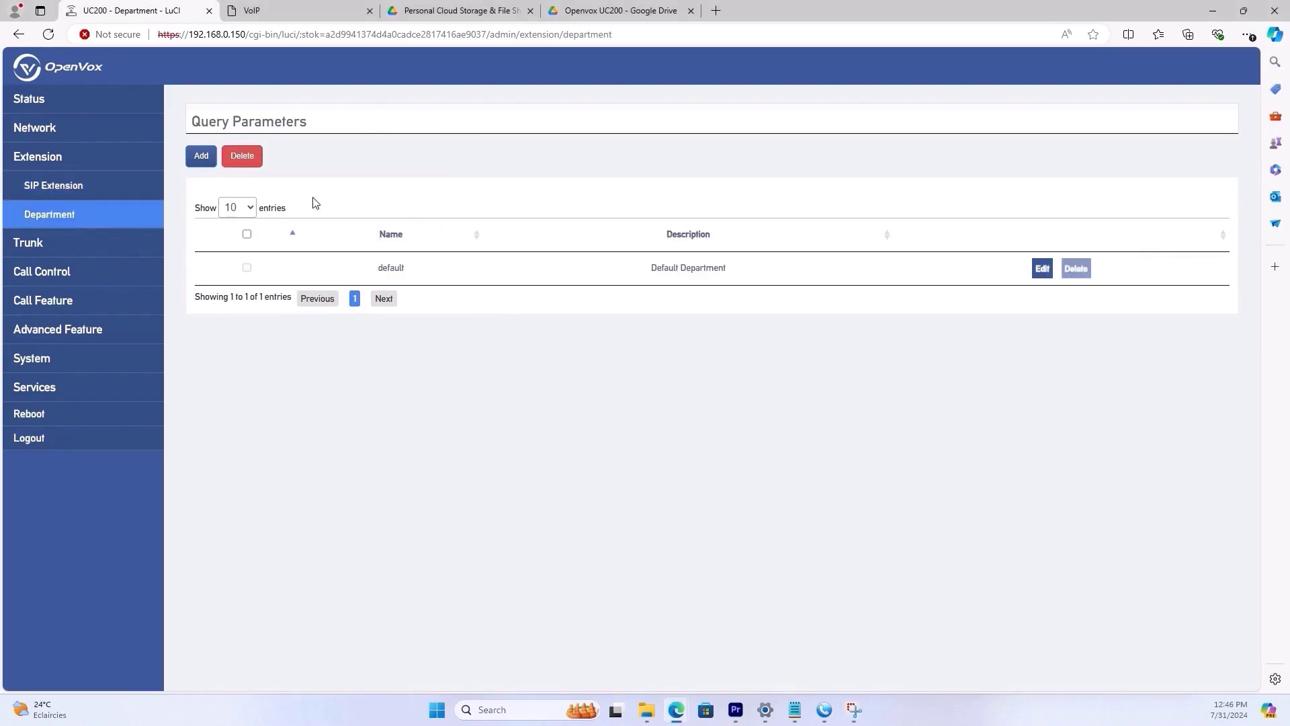
left_click(201, 156)
left_click(504, 126)
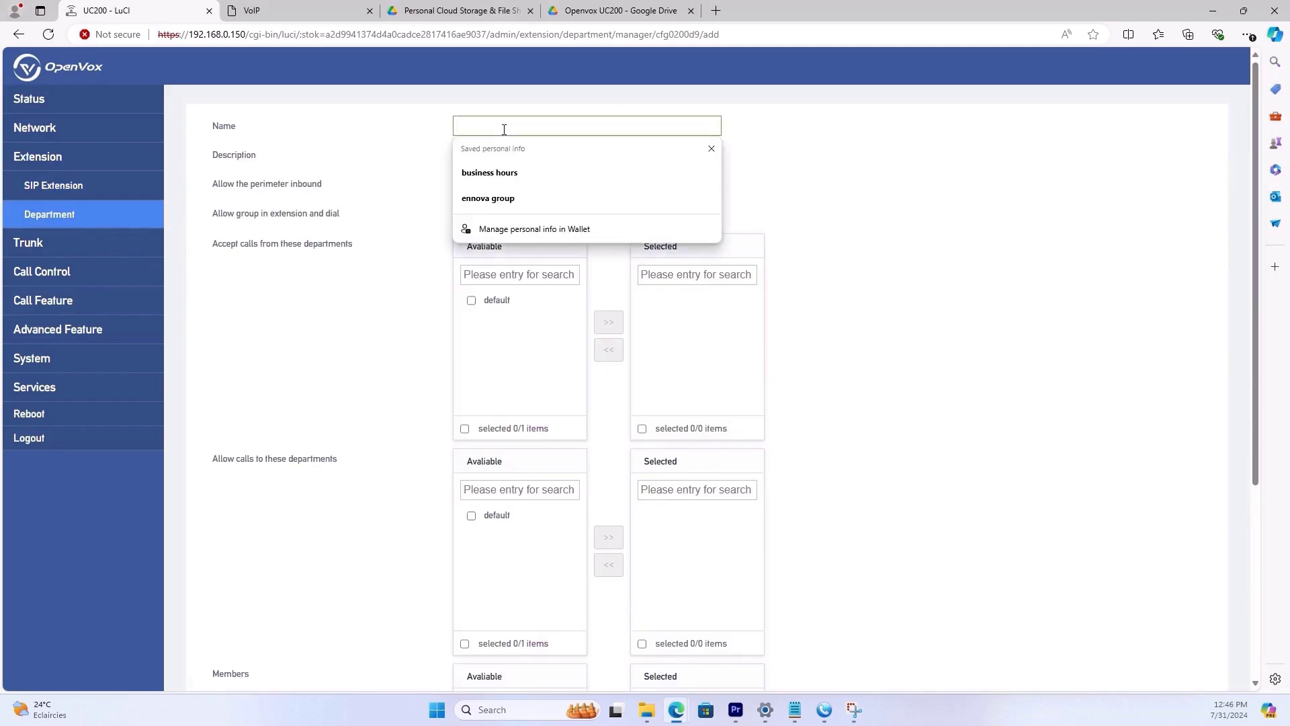
left_click(504, 130)
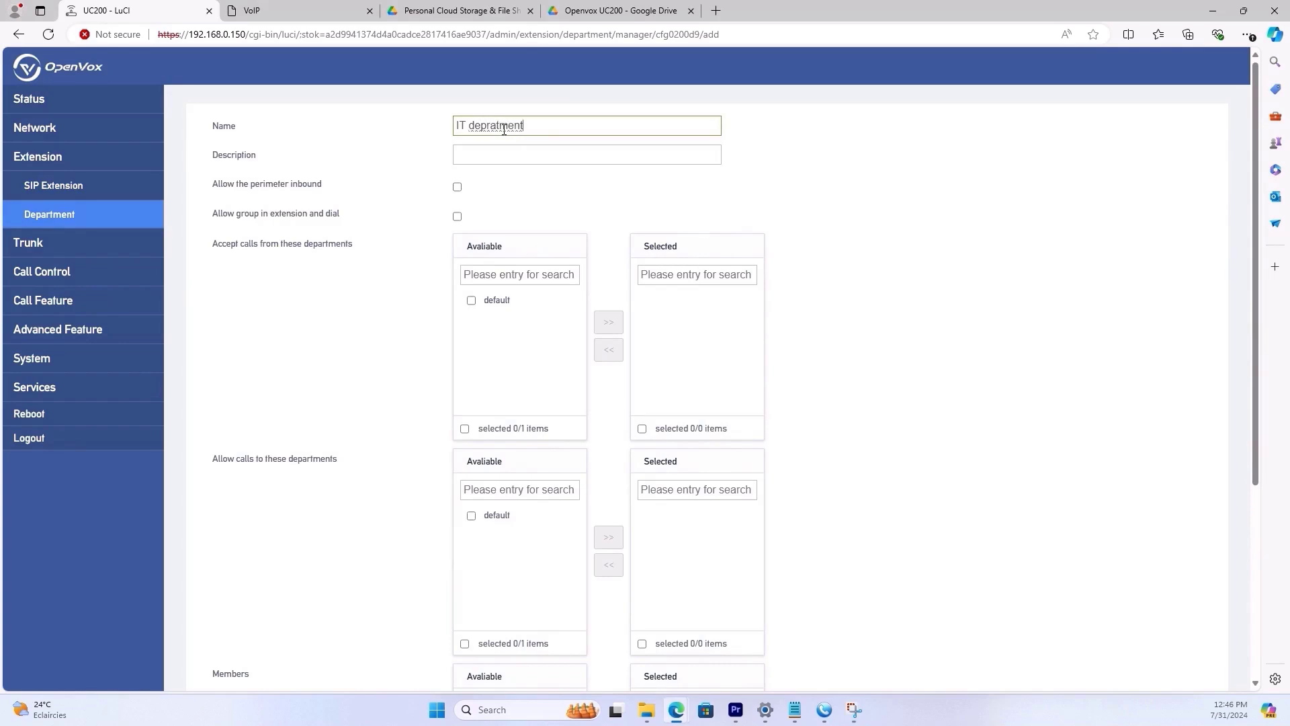
double_click(504, 130)
type("de")
left_click(500, 150)
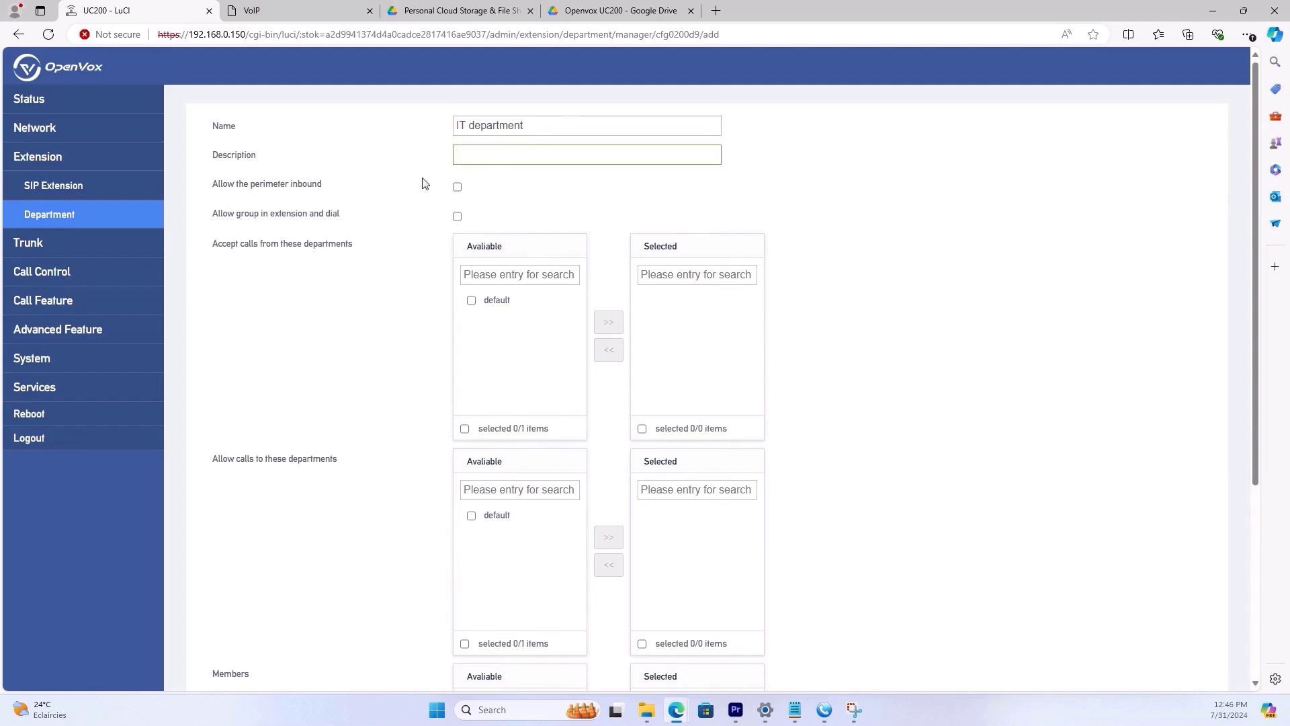
- Allow perimeter inbound calls and group dialing within extensions for the department
left_click(457, 187)
left_click(457, 216)
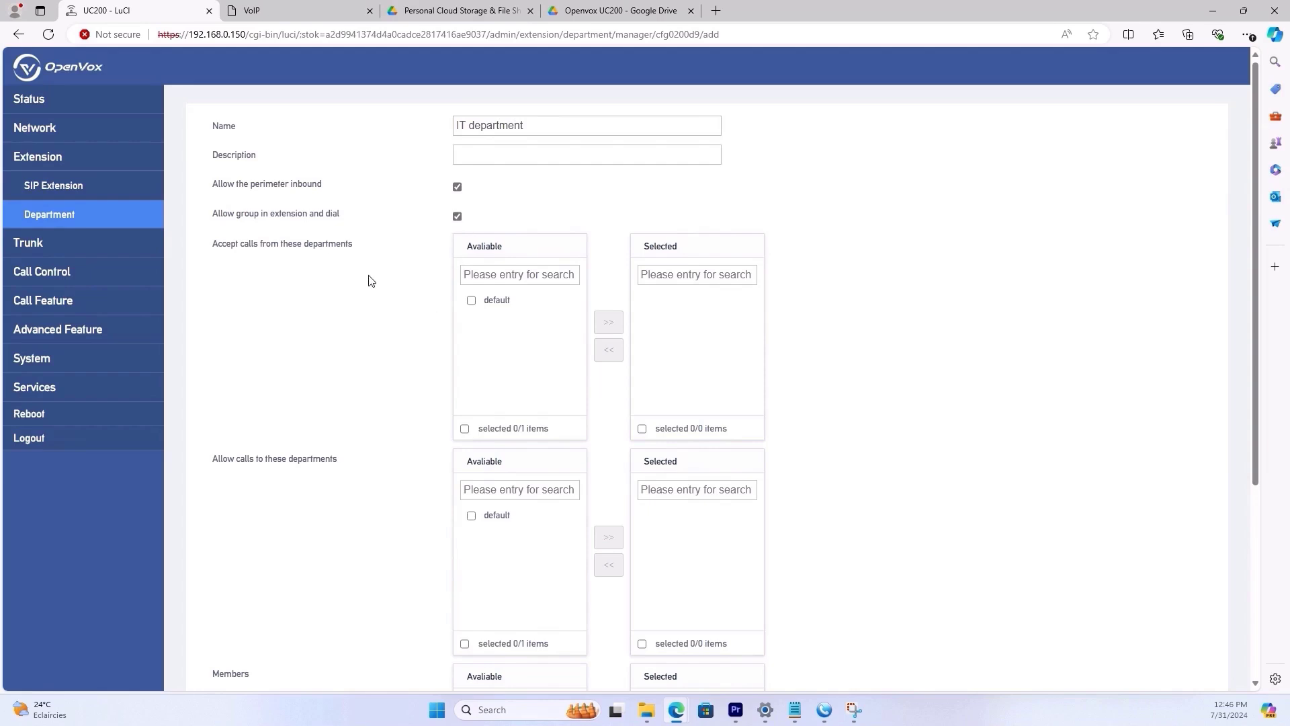
scroll(376, 272, "down", 1)
scroll(383, 263, "up", 1)
- Move default to Selected in both the accept-calls-from and allowed-to-call lists
left_click(471, 301)
left_click(608, 323)
scroll(414, 422, "down", 3)
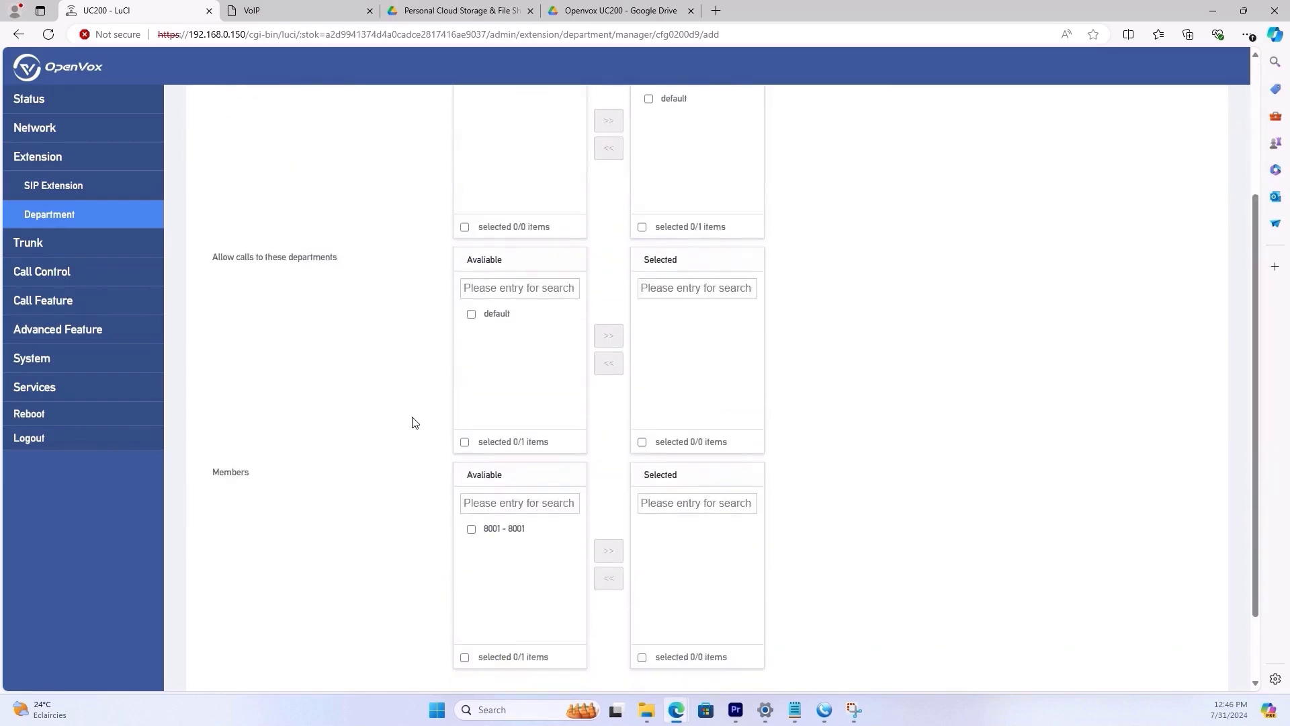
left_click(471, 314)
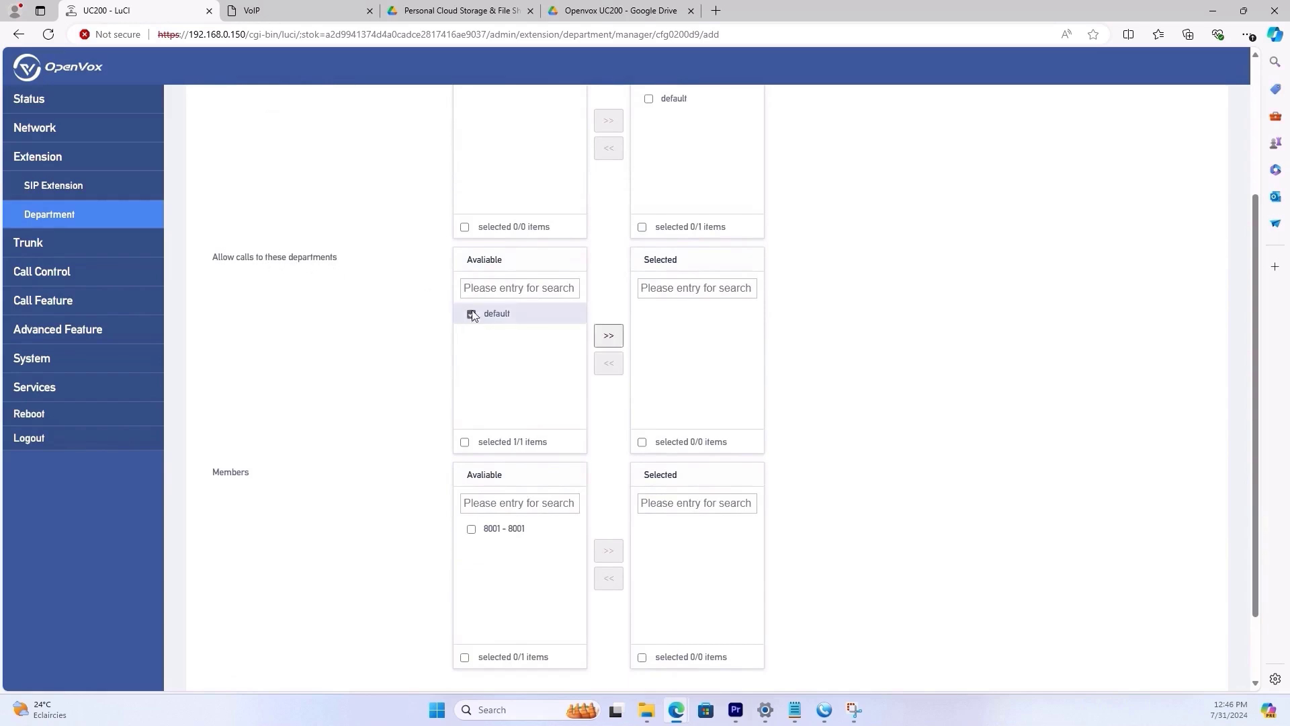
left_click(609, 336)
scroll(438, 469, "down", 2)
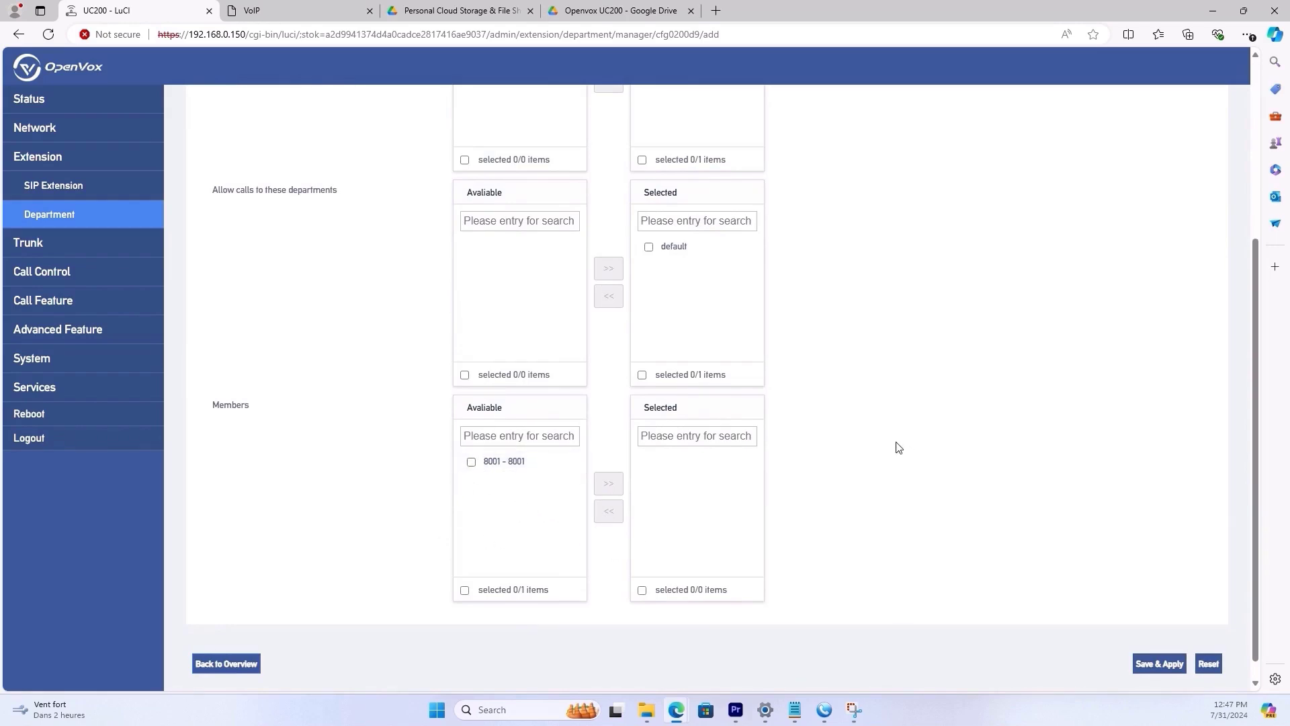
- Remove the space so the department is 'ITdepartment', save it, and go to the SIP extension list
left_click(1162, 665)
scroll(513, 144, "down", 5)
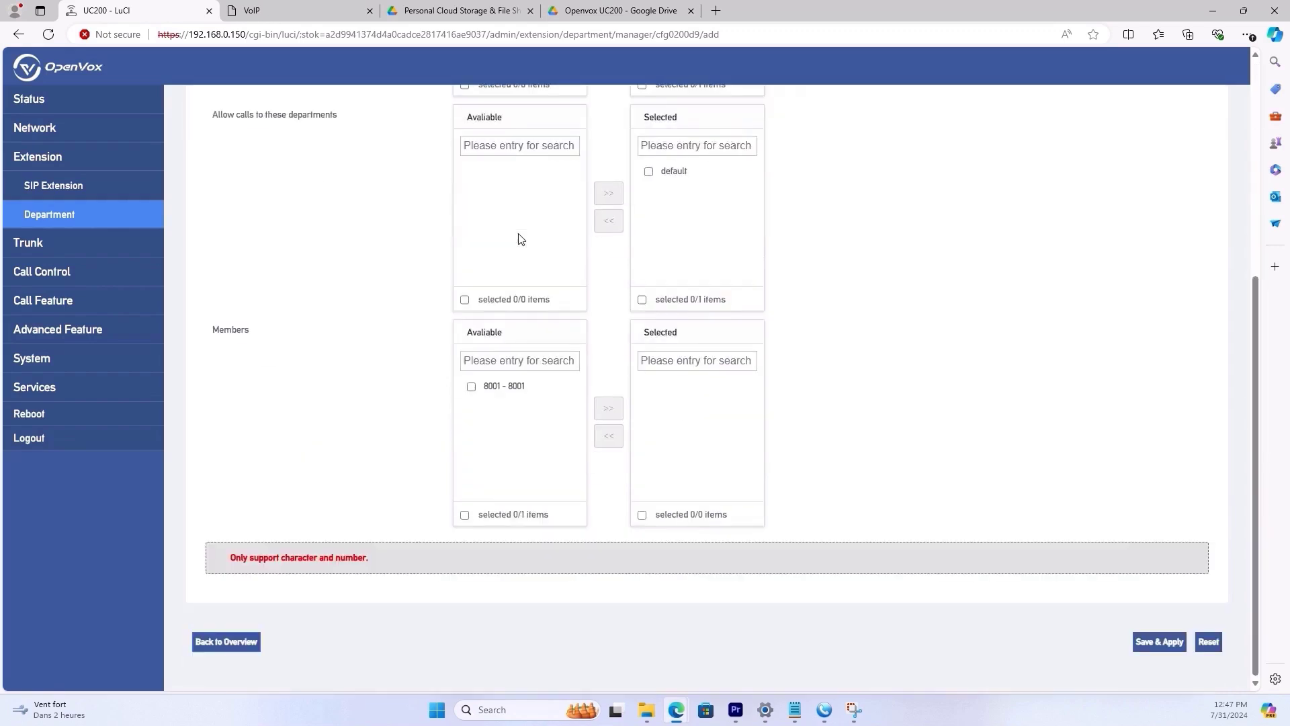
scroll(516, 143, "up", 4)
scroll(513, 144, "up", 1)
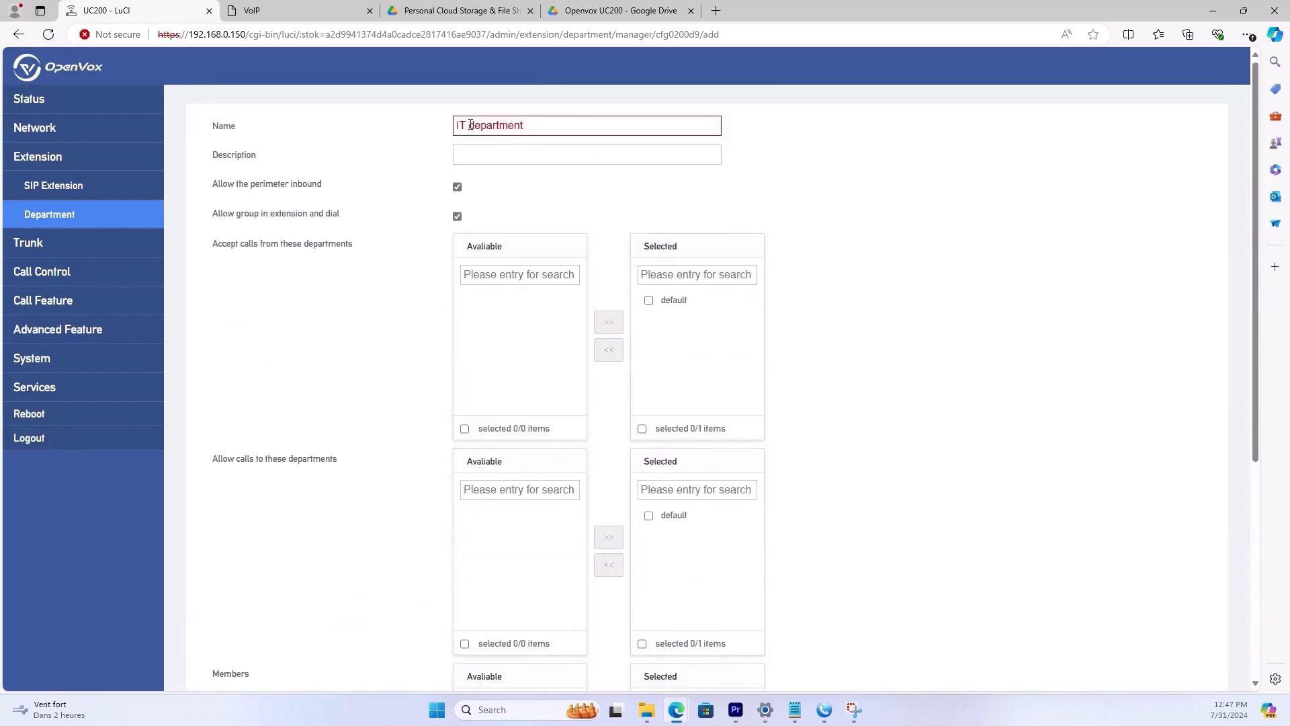
left_click(473, 128)
key("BackSpace")
scroll(850, 433, "down", 5)
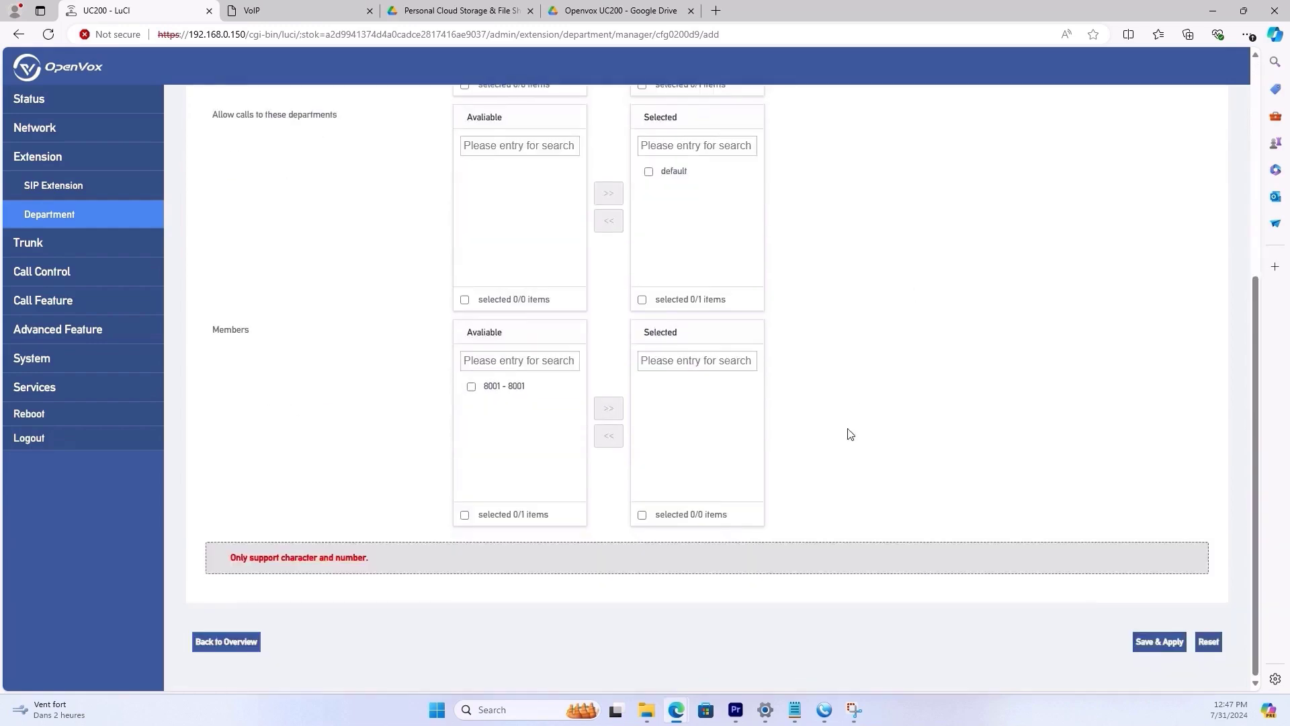
left_click(1155, 643)
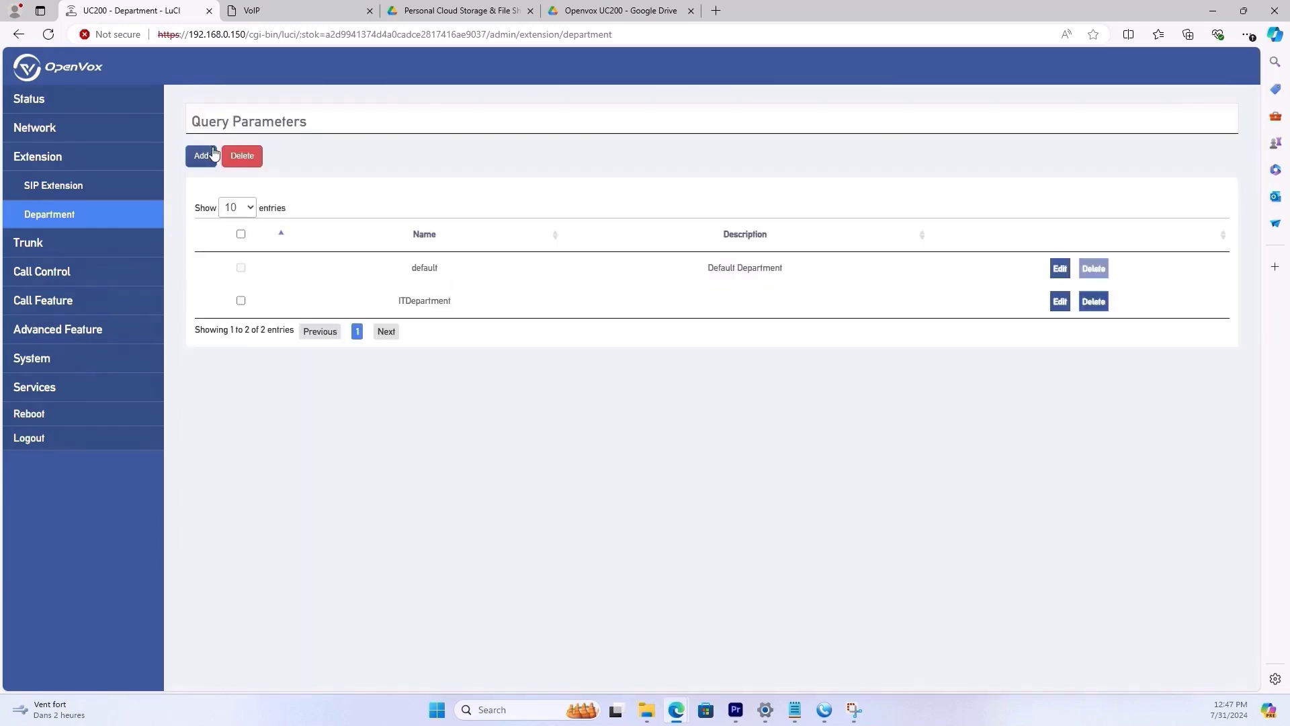
left_click(57, 185)
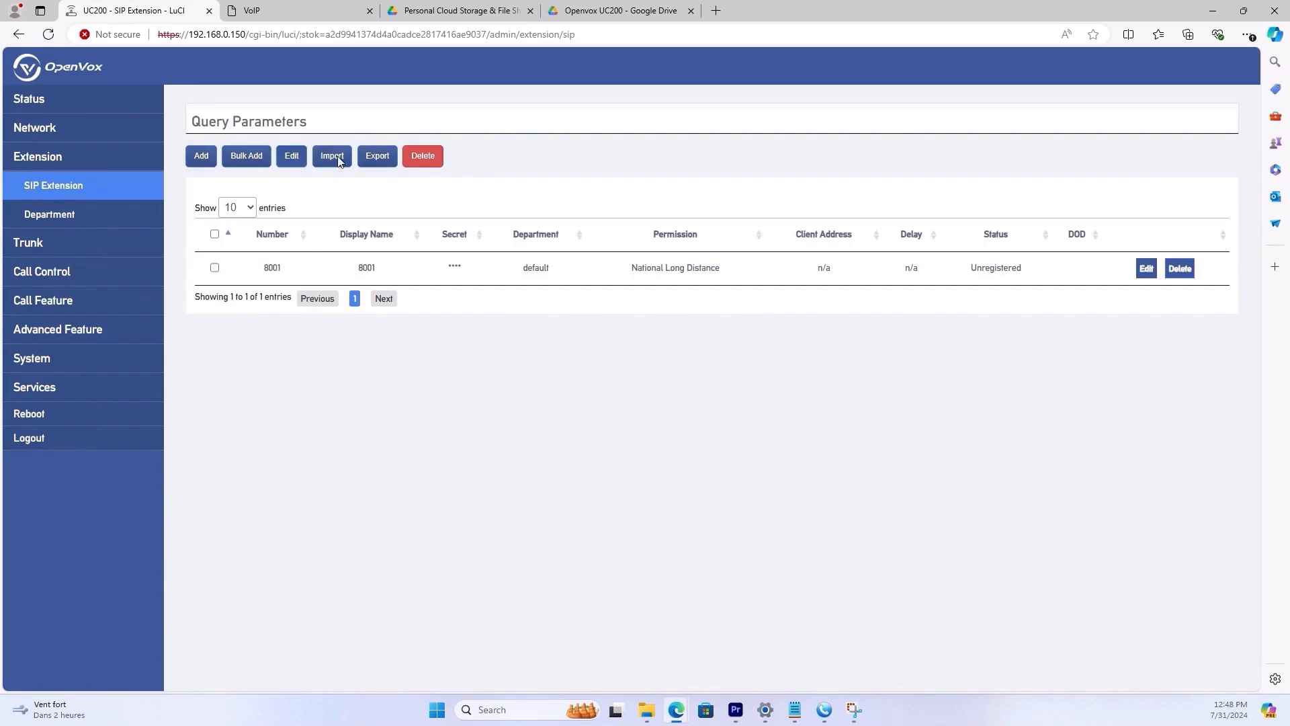
- Open a blank new SIP extension form with Add
left_click(199, 159)
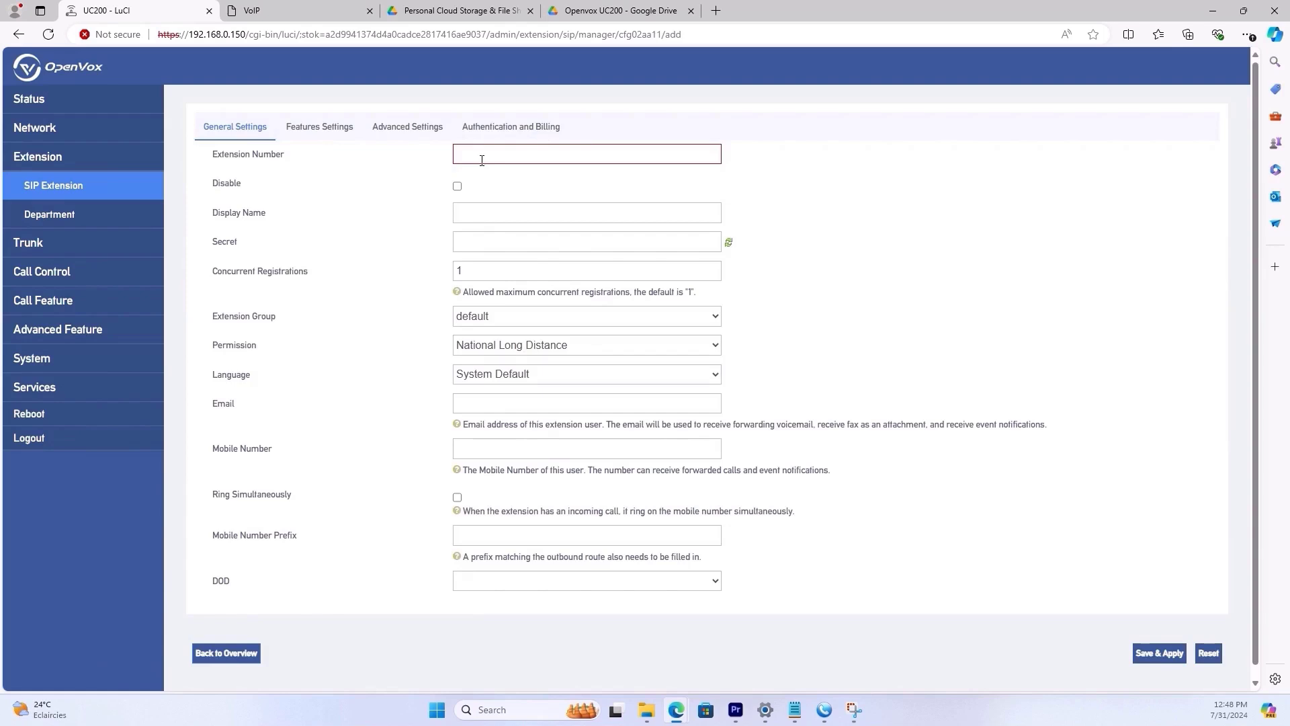
left_click(482, 160)
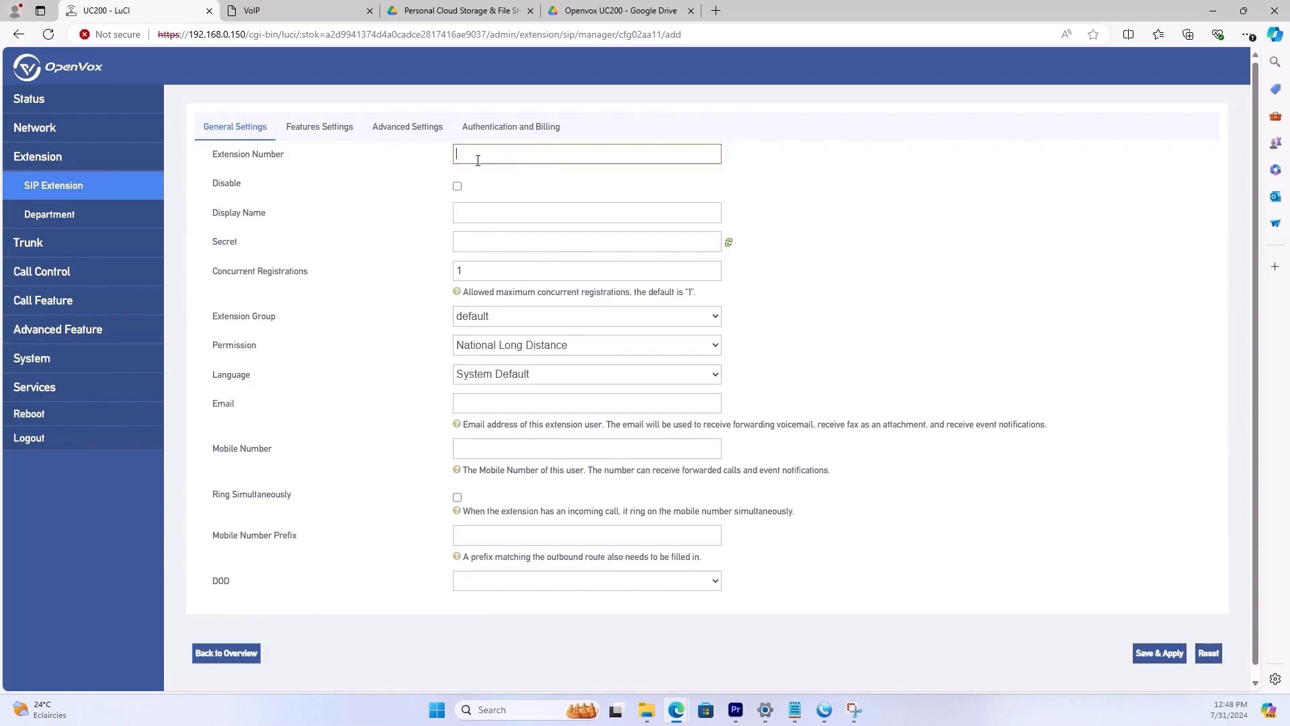
left_click(424, 163)
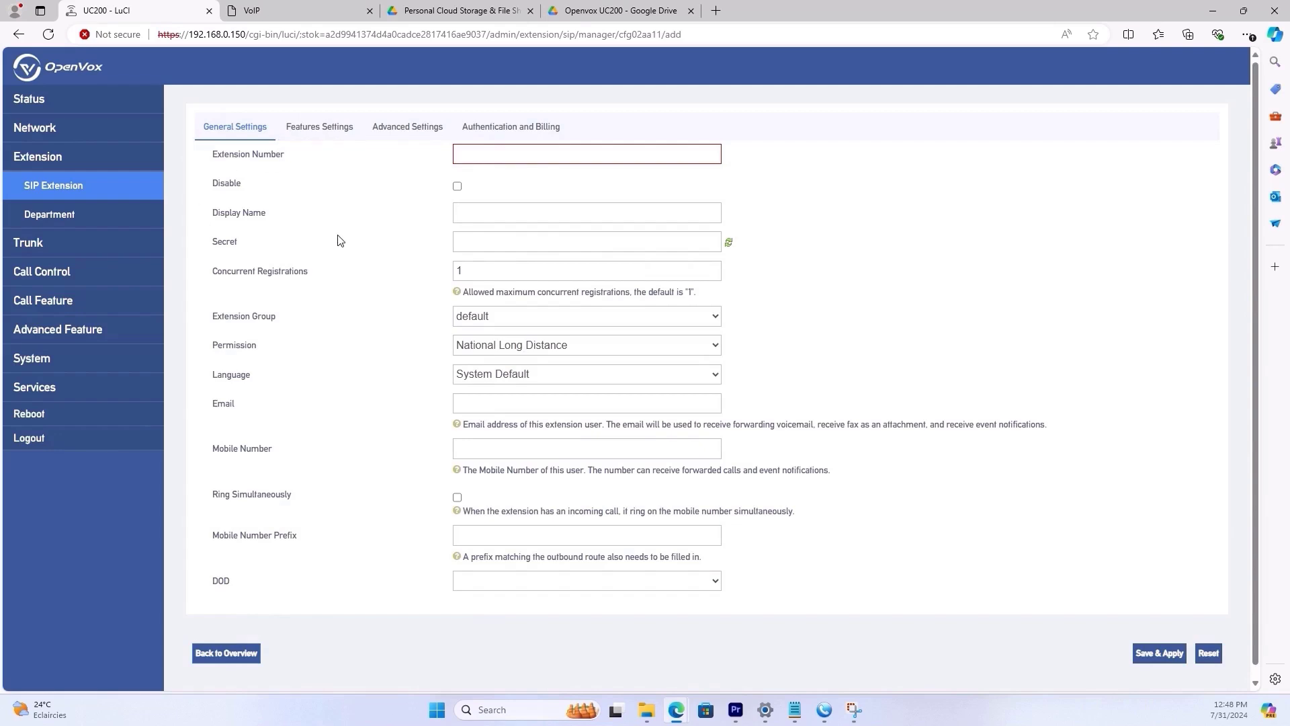
left_click(316, 130)
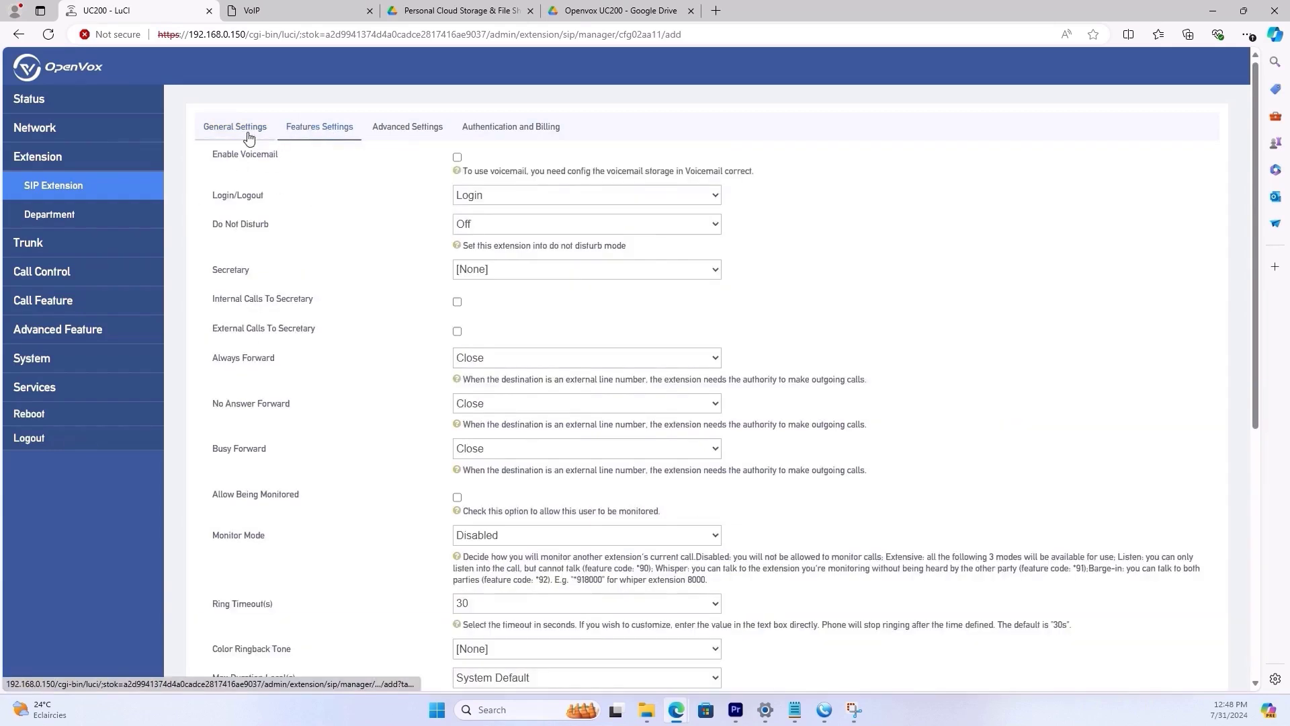
left_click(235, 129)
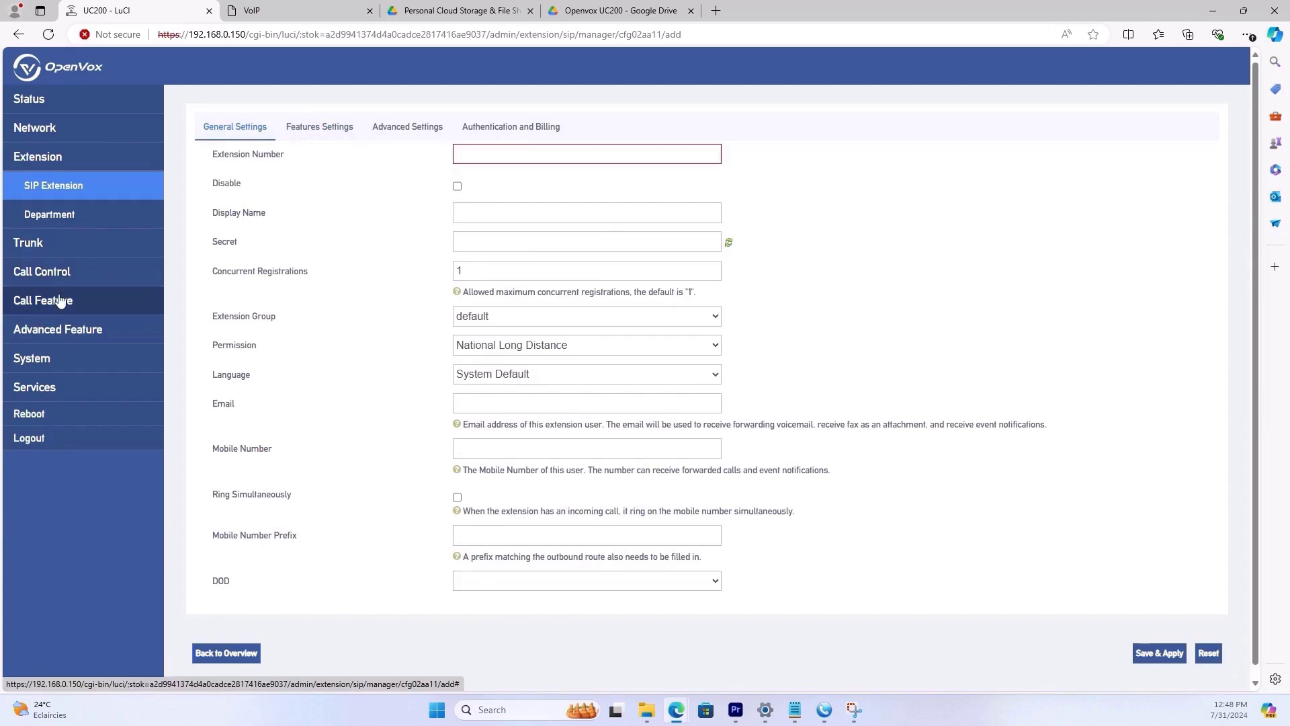
left_click(59, 301)
left_click(59, 301)
left_click(44, 334)
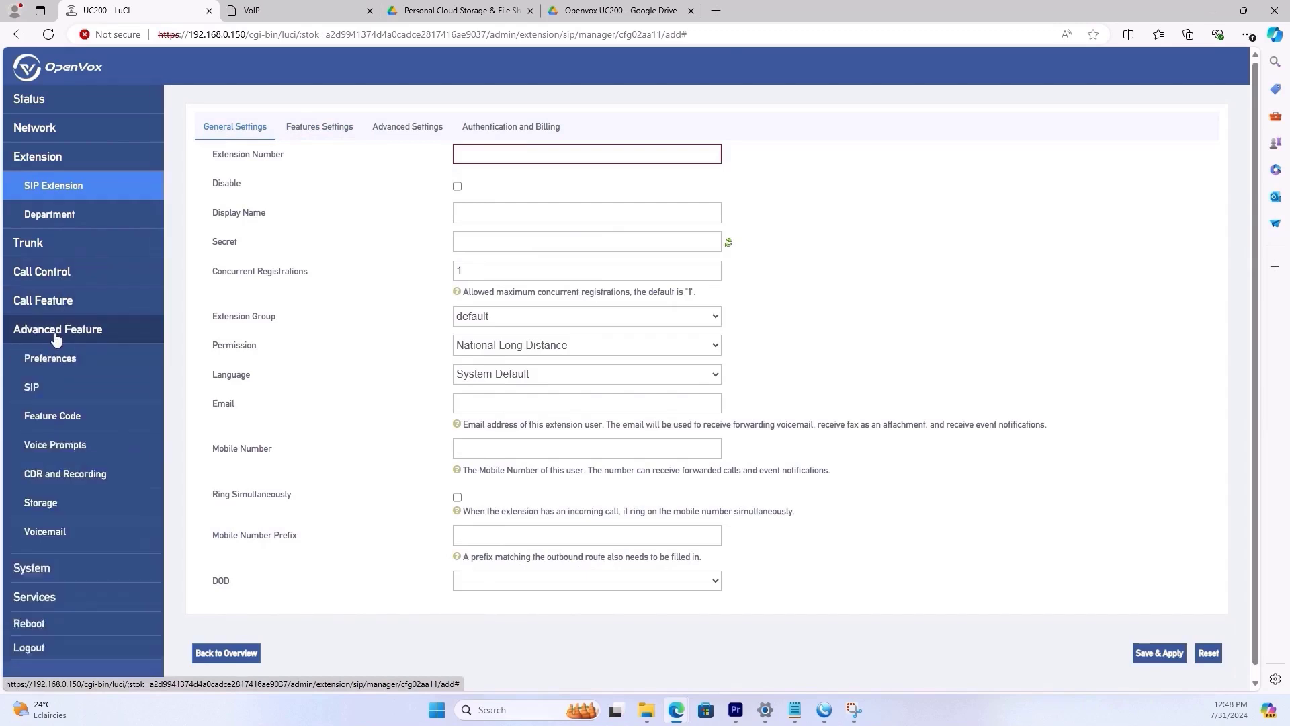
left_click(45, 334)
left_click(310, 134)
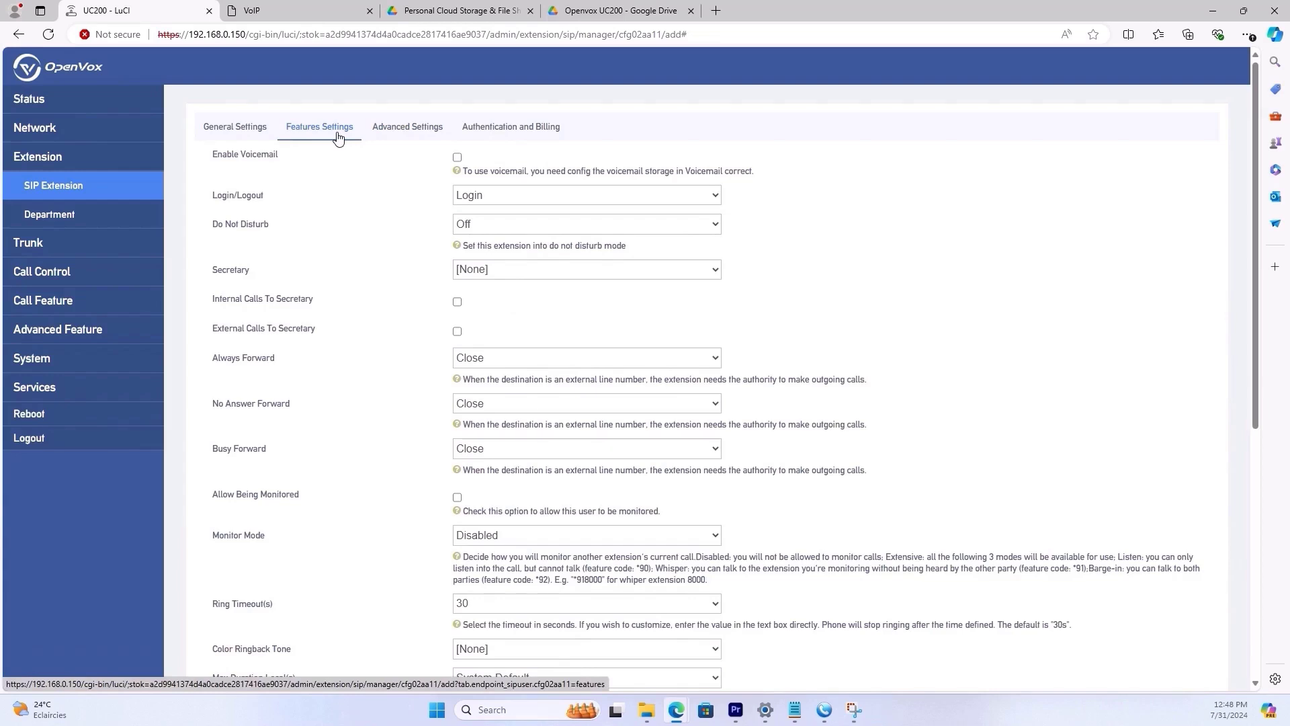
left_click(395, 138)
left_click(531, 135)
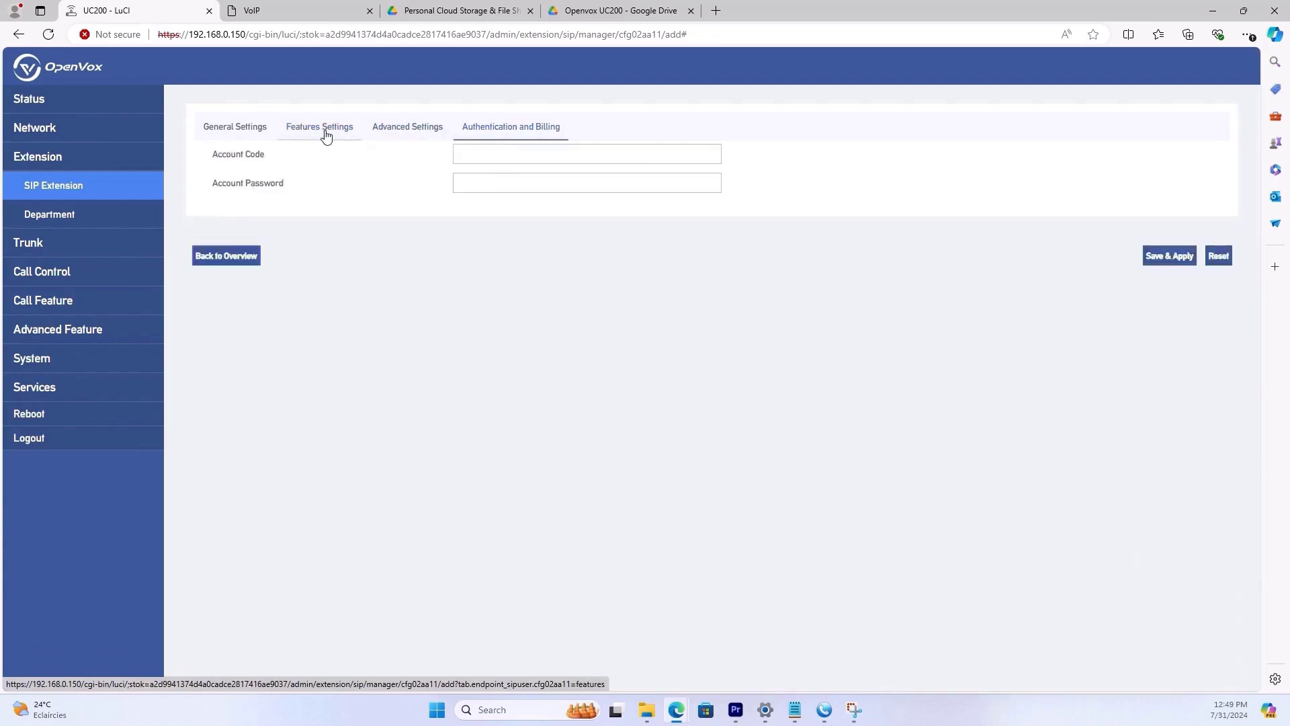
left_click(322, 131)
left_click(229, 135)
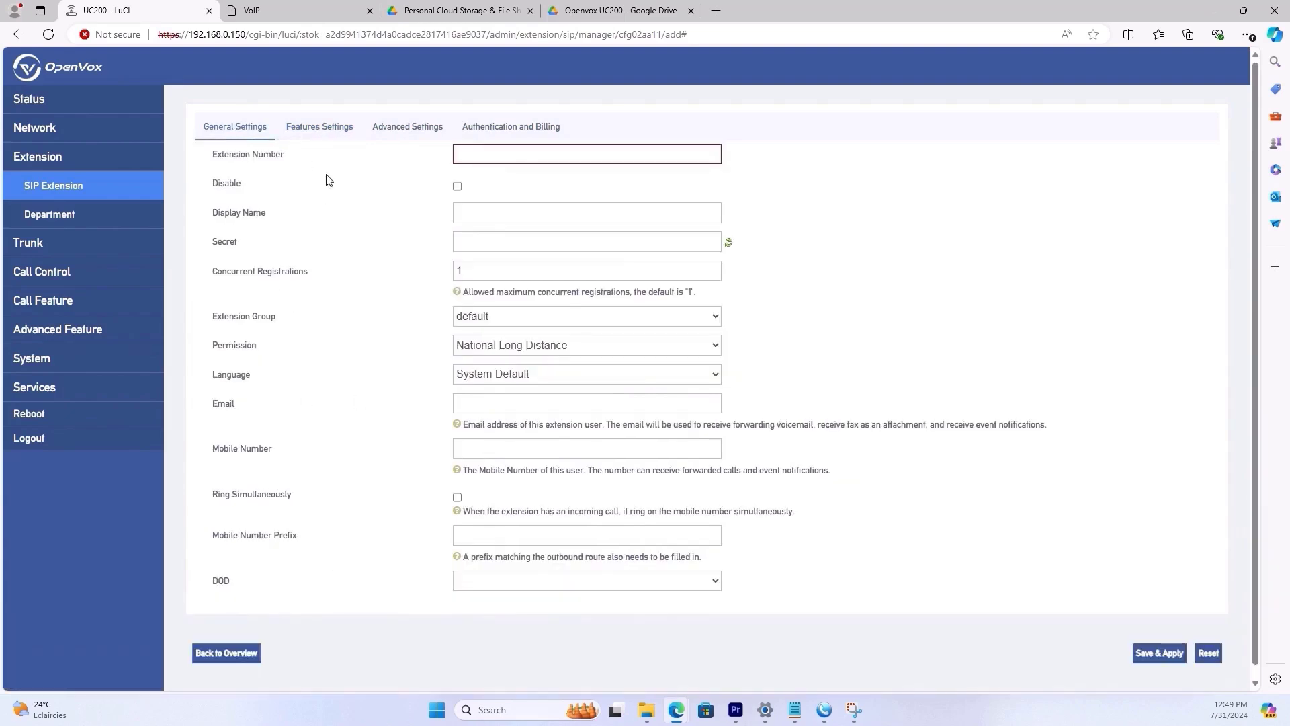
- Choose ITDepartment as the new extension's group, then view its Features Settings
left_click(500, 155)
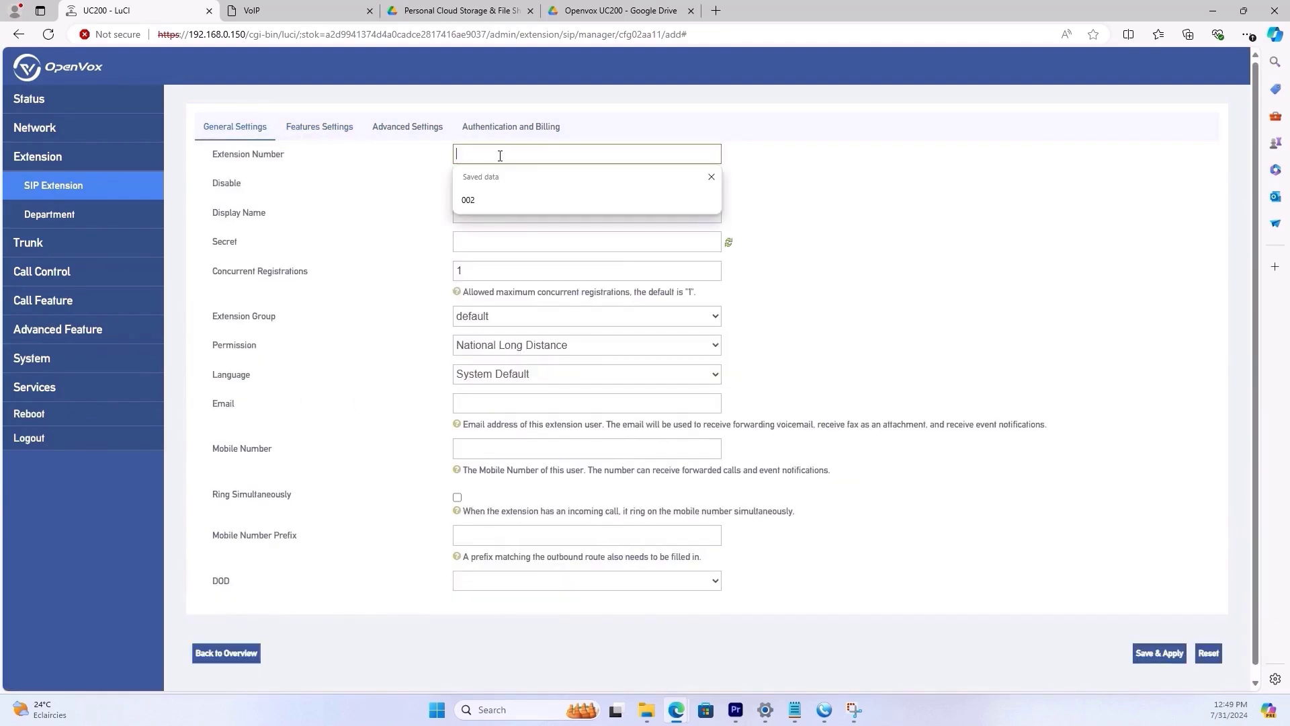
left_click(260, 188)
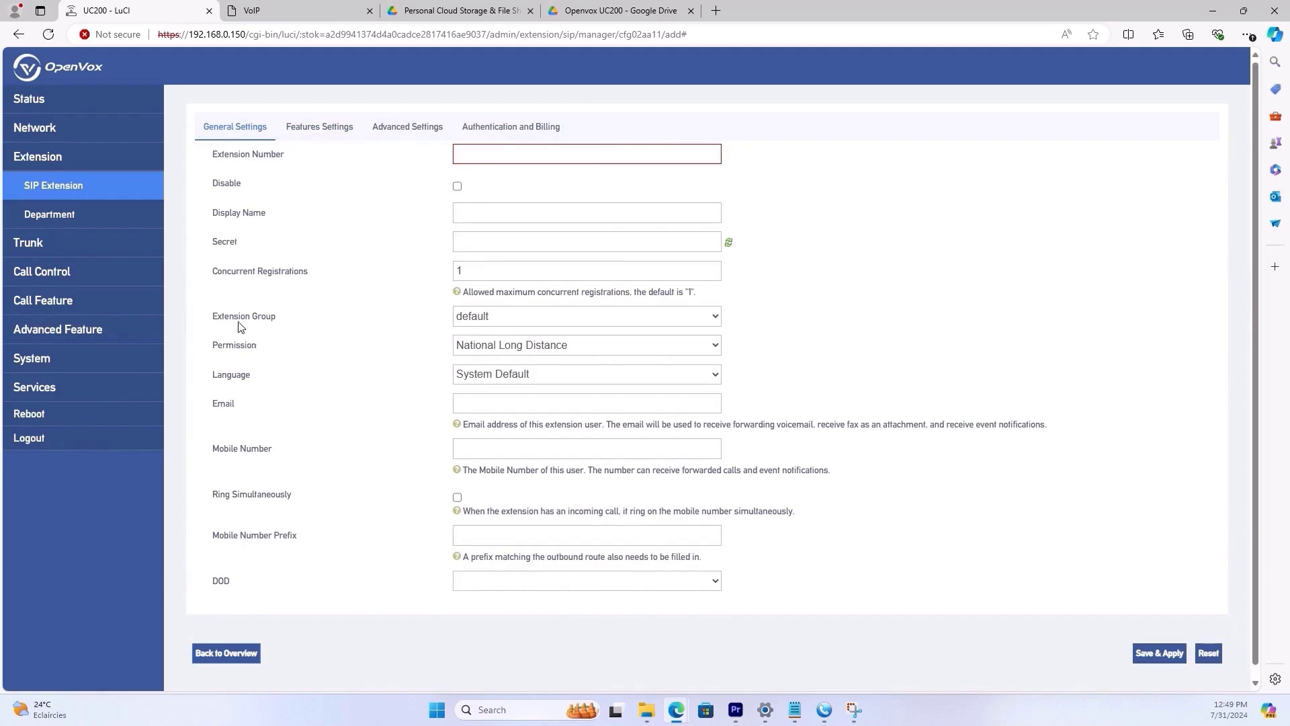
left_click(485, 316)
left_click(489, 349)
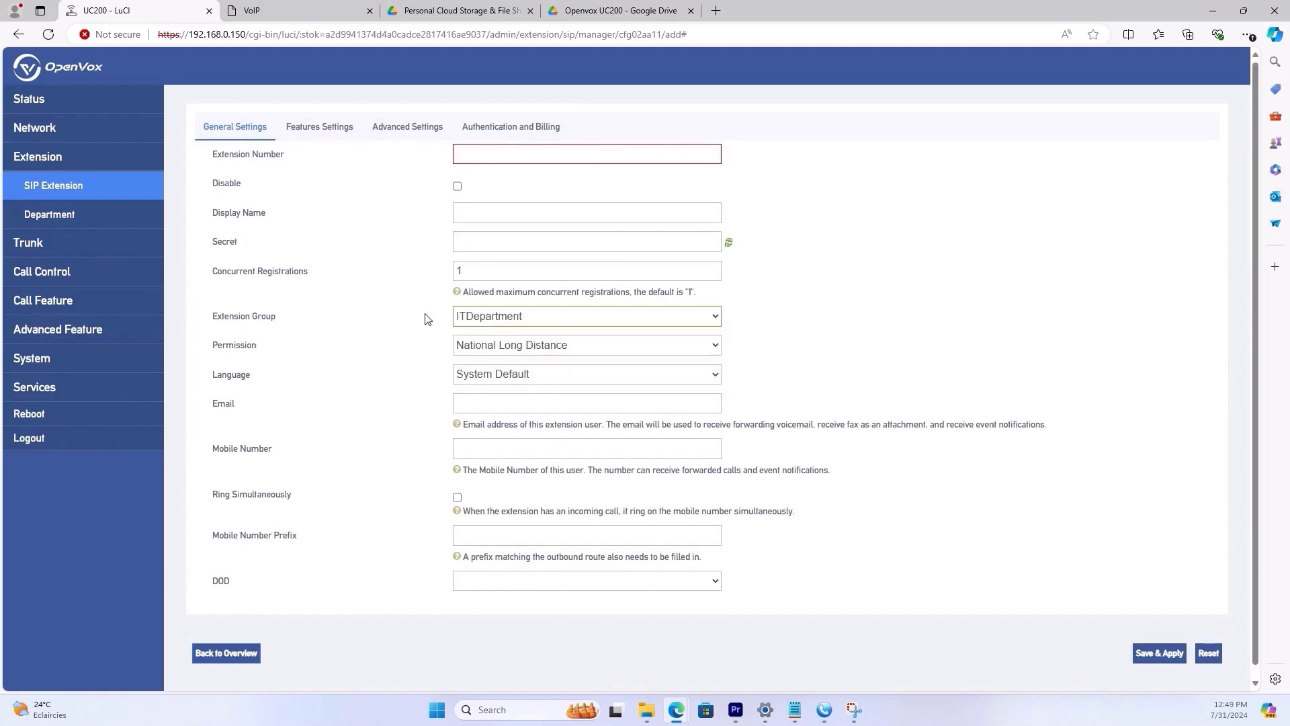
left_click(491, 319)
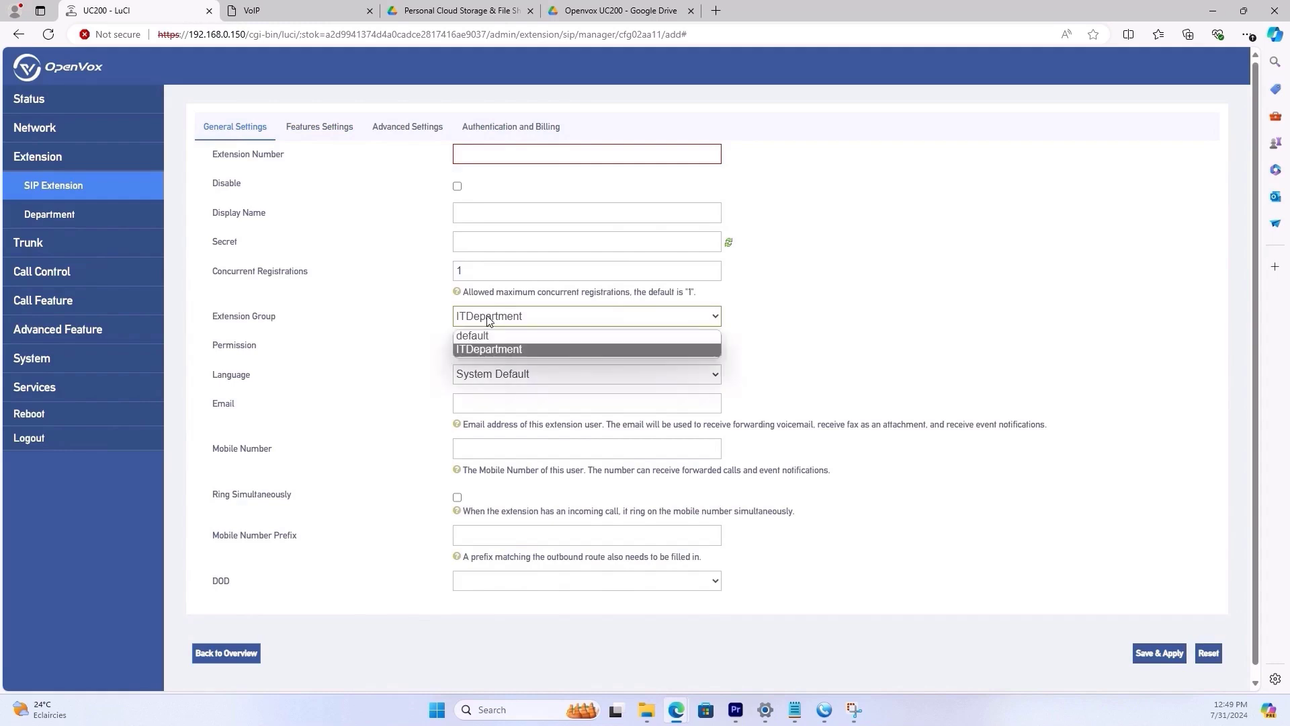
left_click(538, 350)
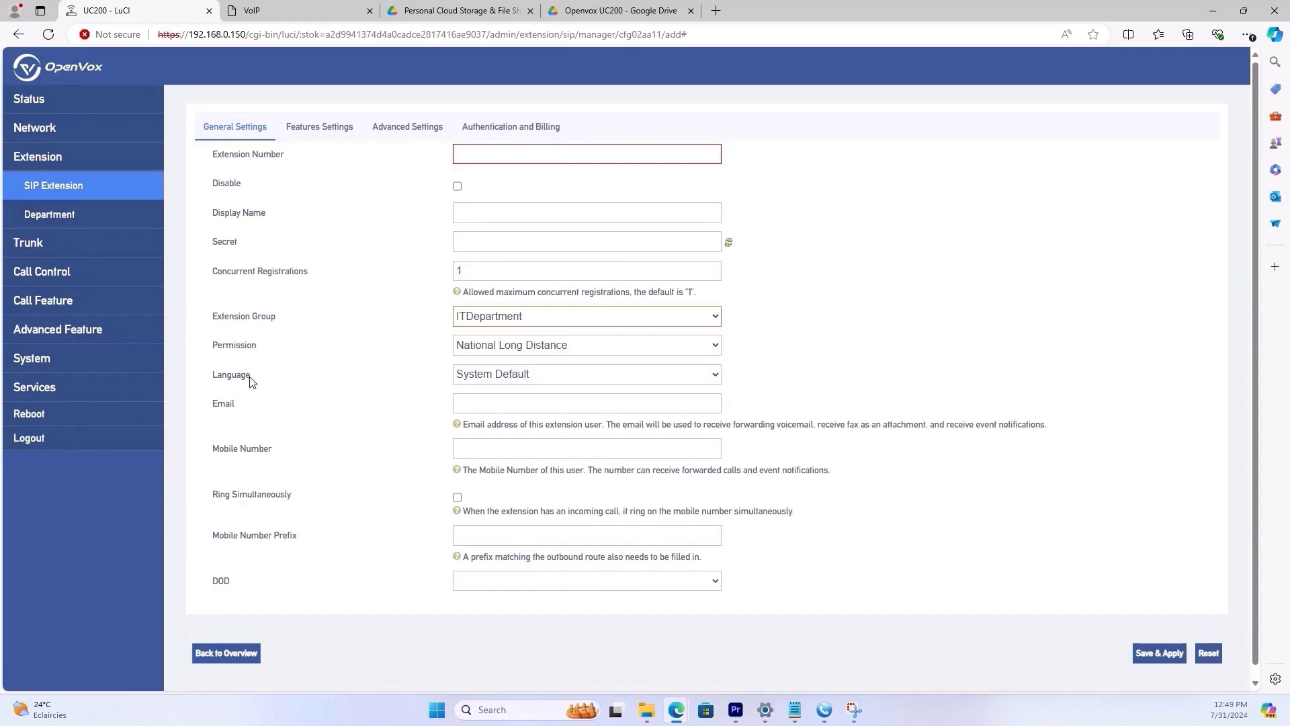
left_click(319, 132)
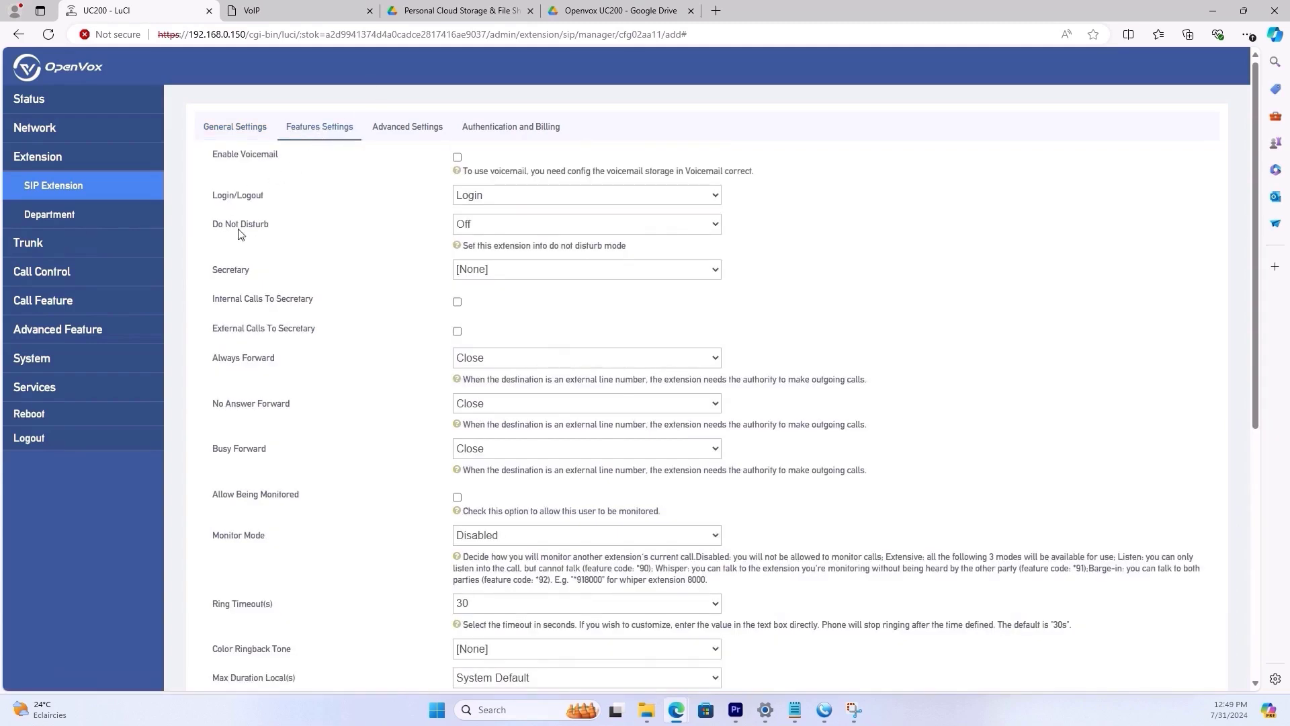
left_click(465, 224)
left_click(475, 229)
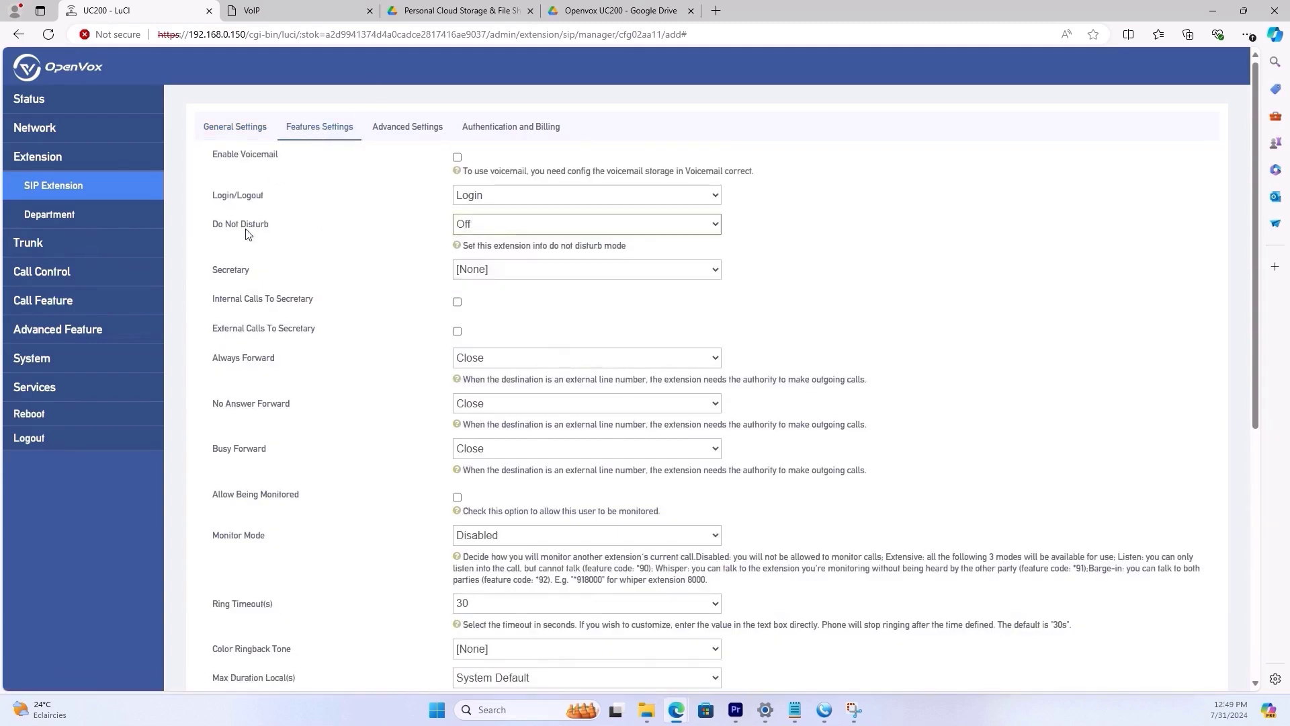
left_click(508, 196)
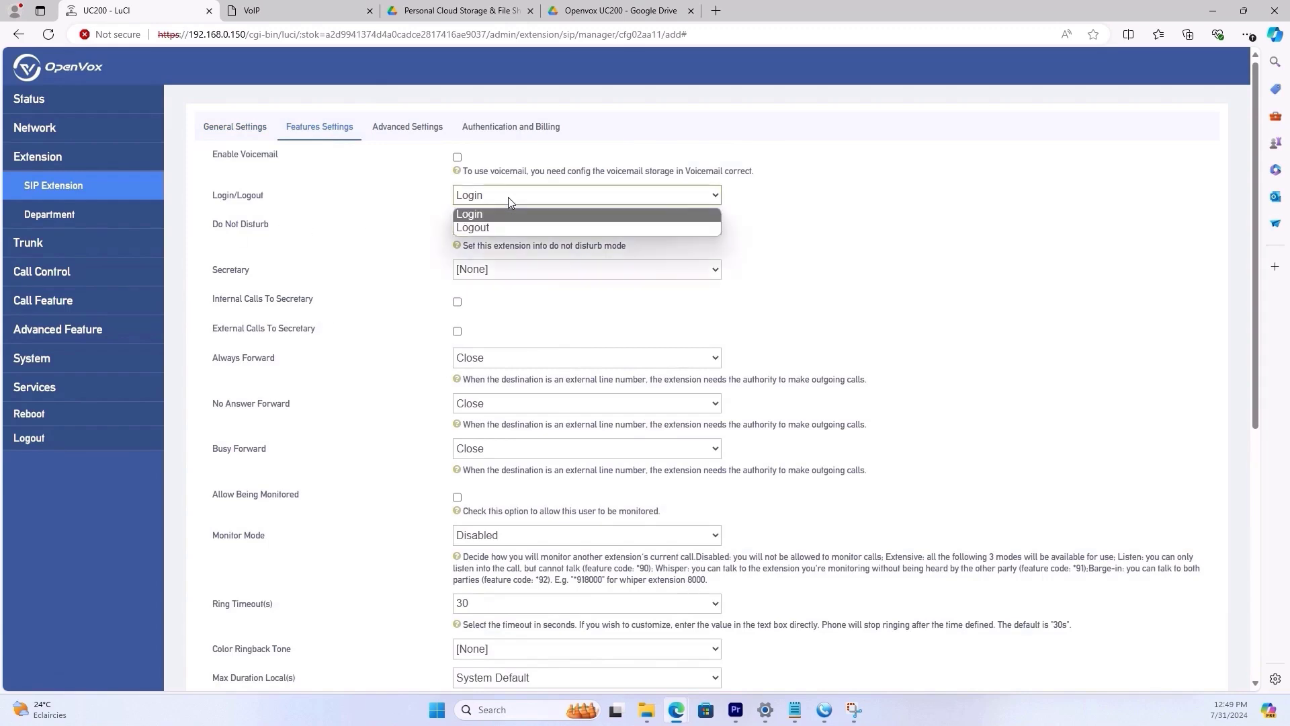
left_click_drag(213, 196, 267, 199)
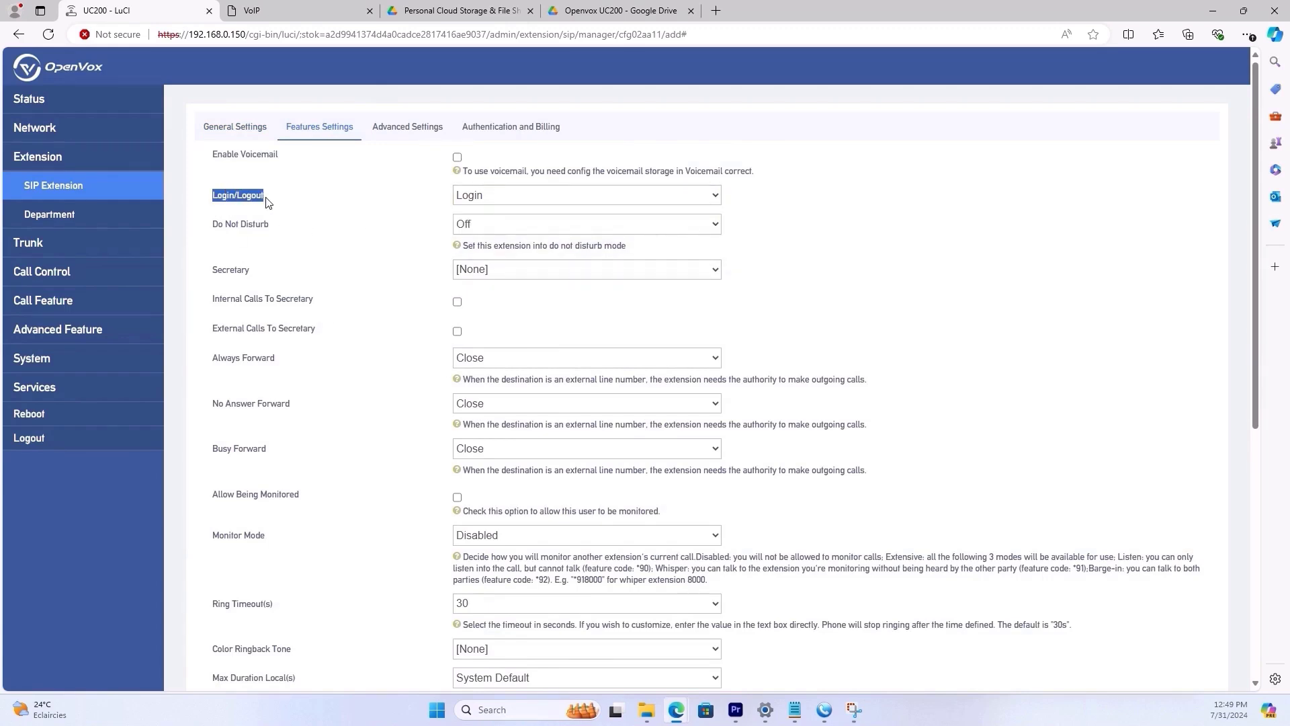
left_click(516, 194)
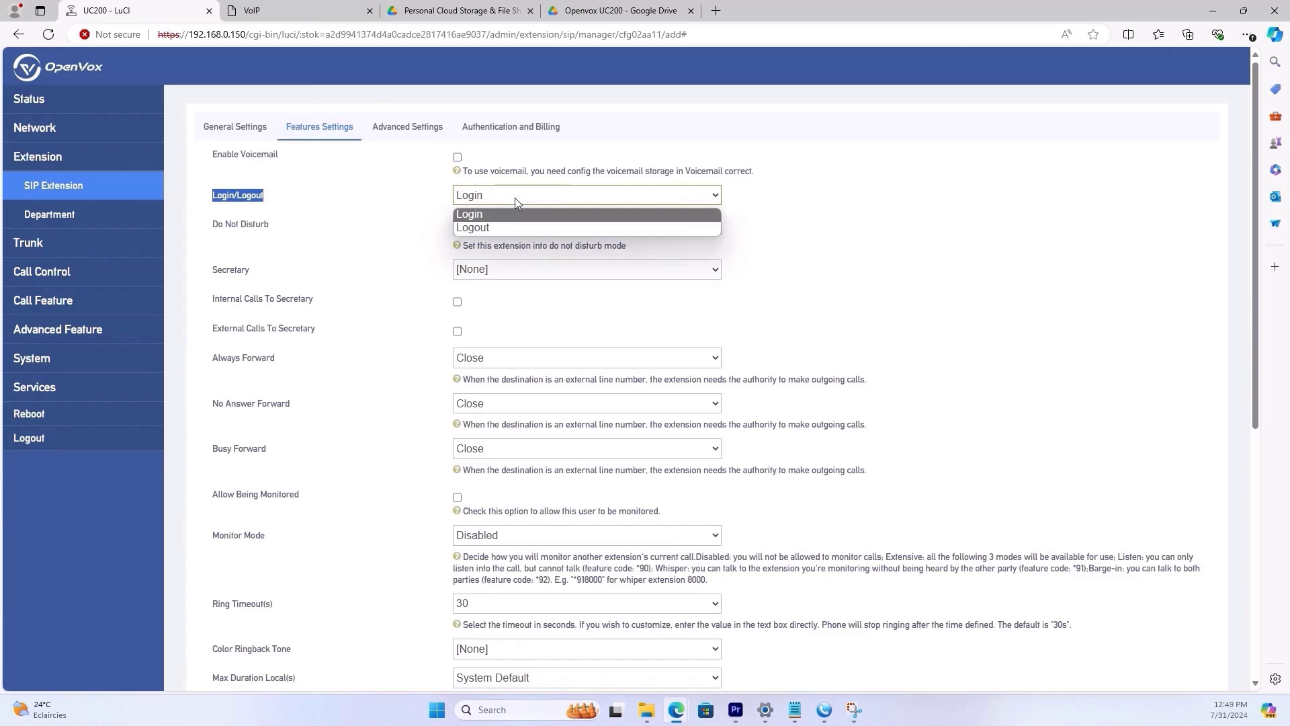
left_click(515, 198)
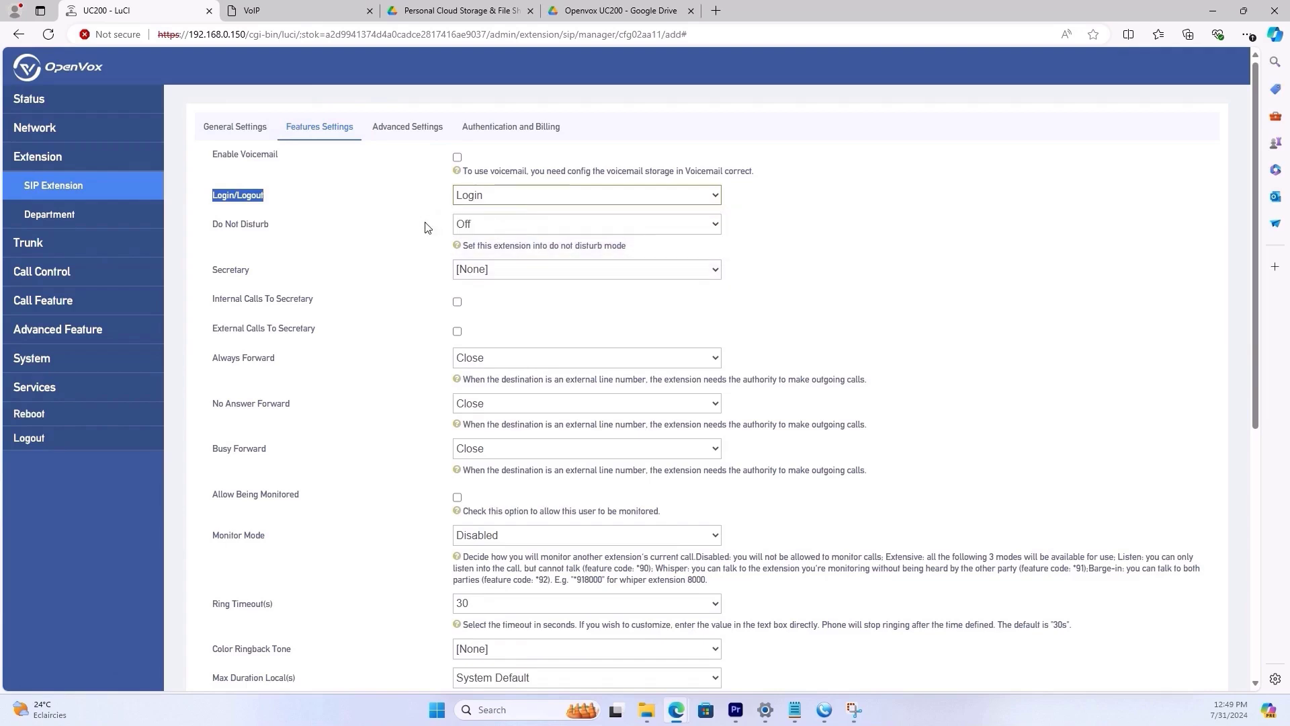
left_click(457, 159)
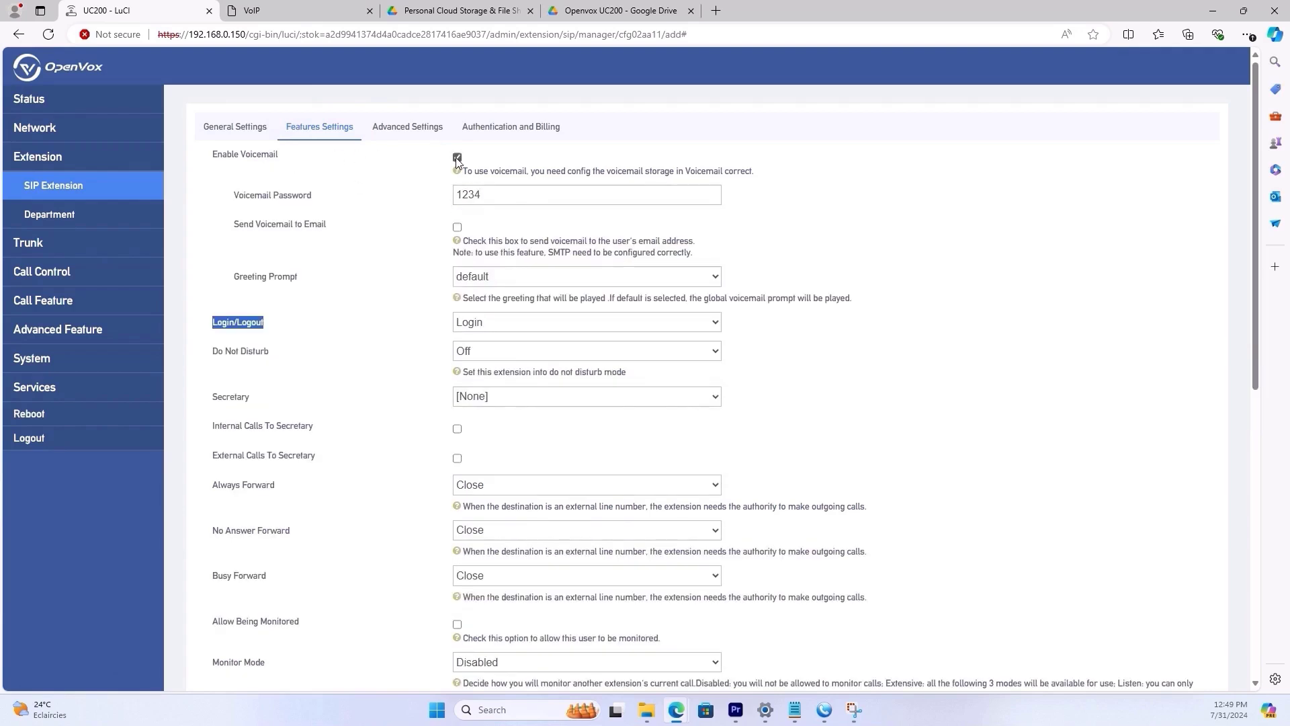
double_click(492, 196)
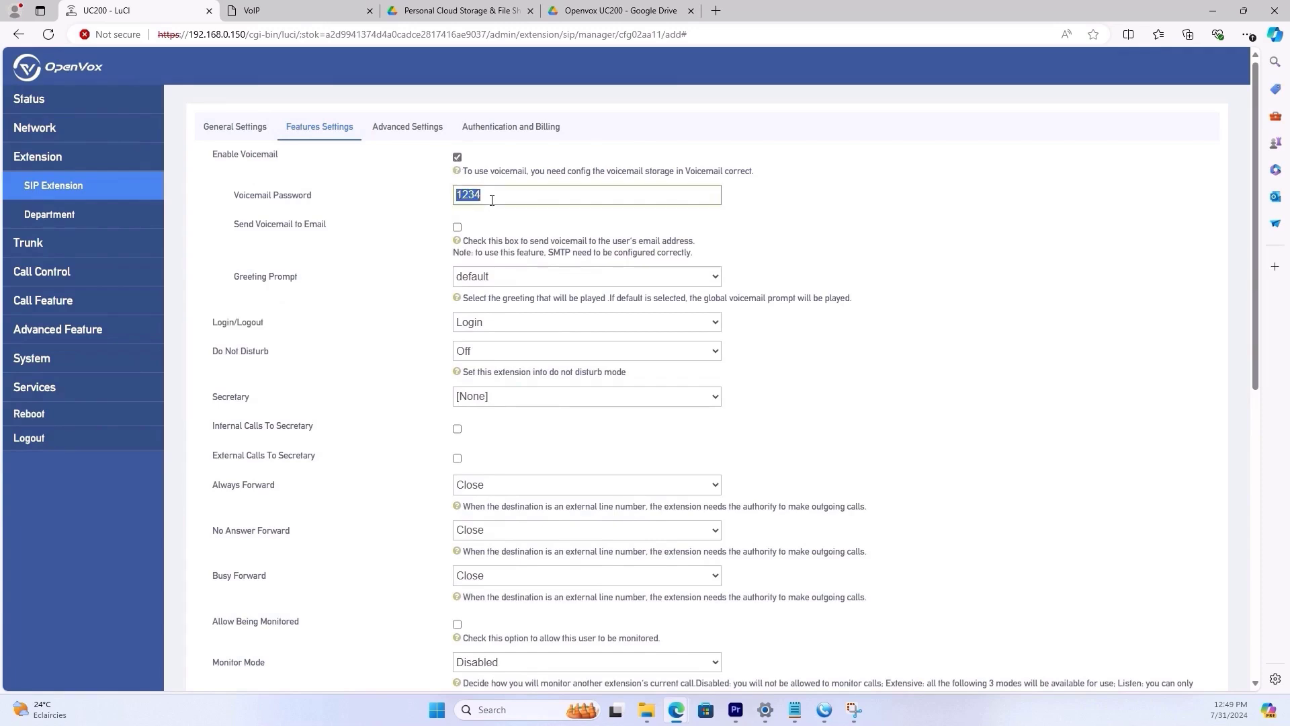
left_click(457, 227)
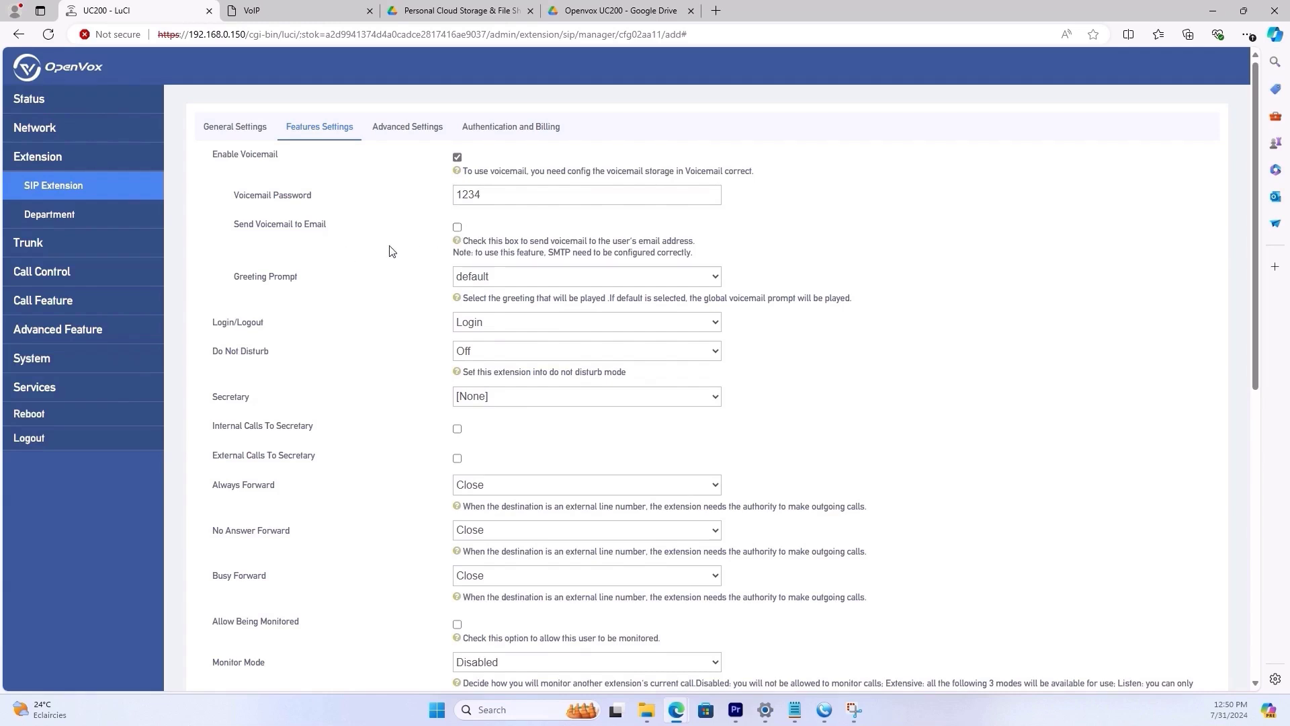
left_click(457, 156)
scroll(261, 349, "down", 3)
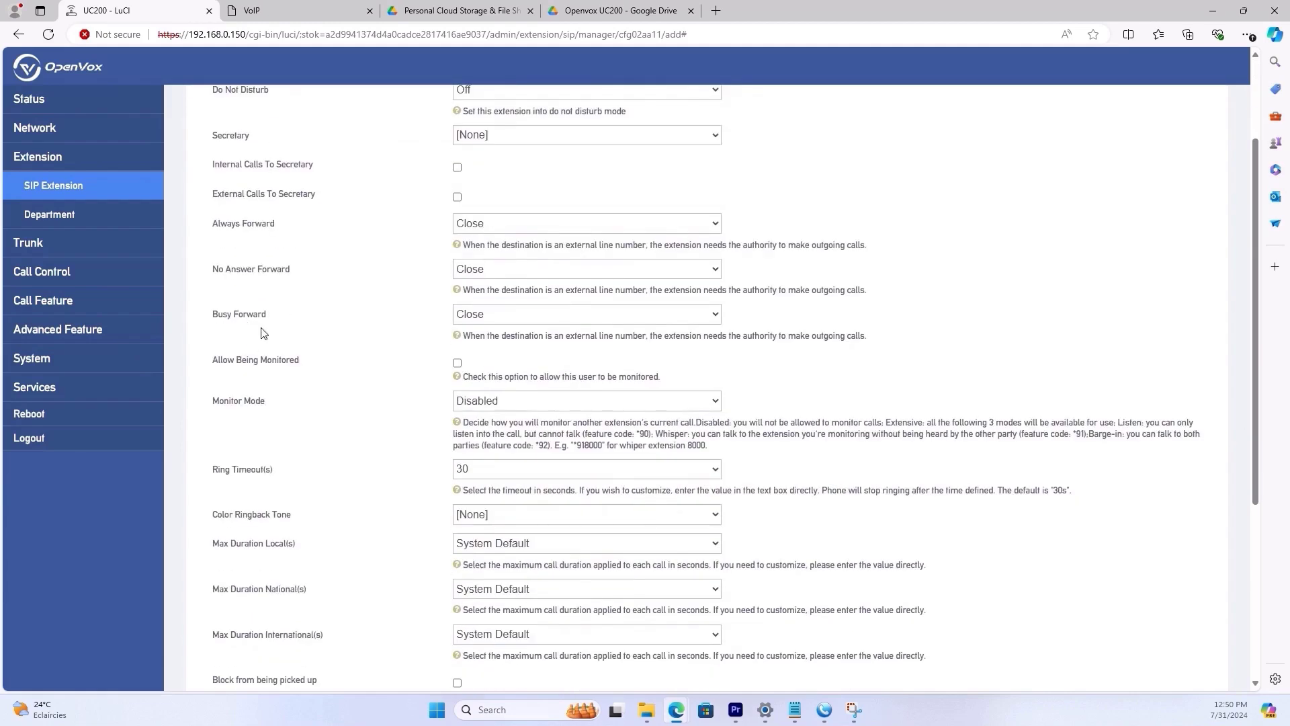
scroll(283, 368, "down", 2)
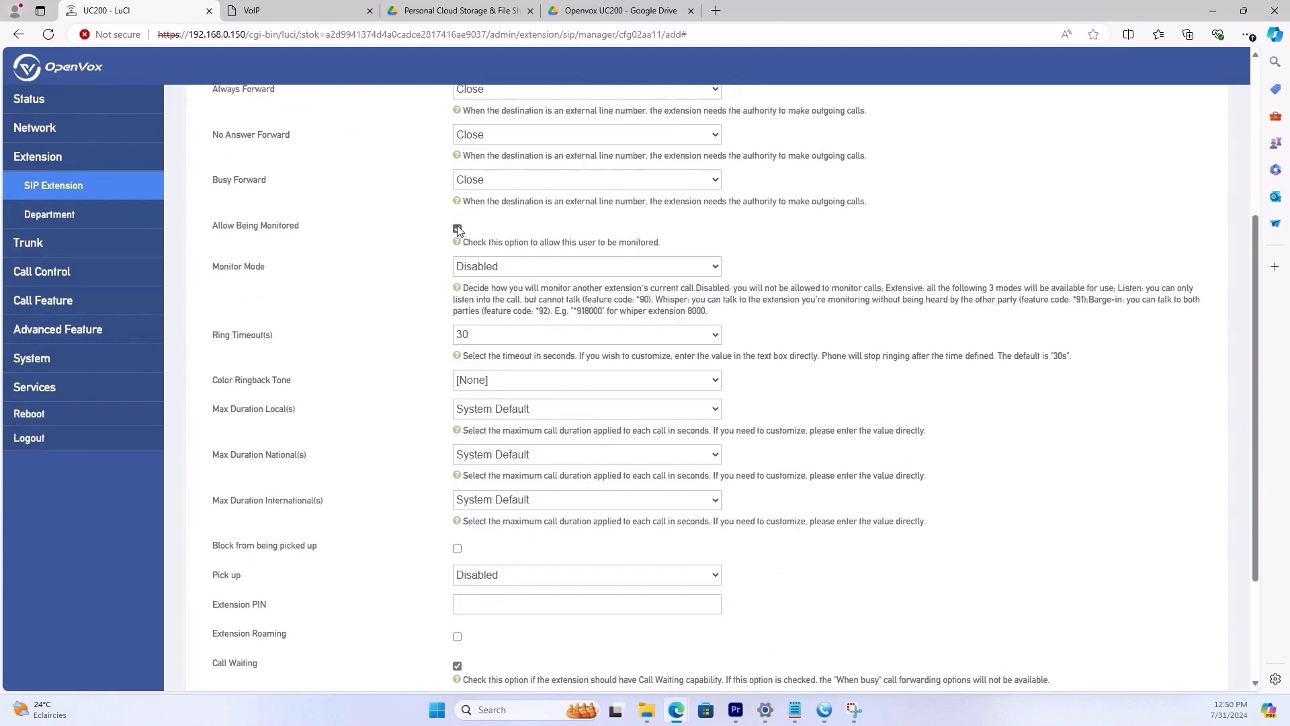
left_click(457, 229)
left_click(503, 267)
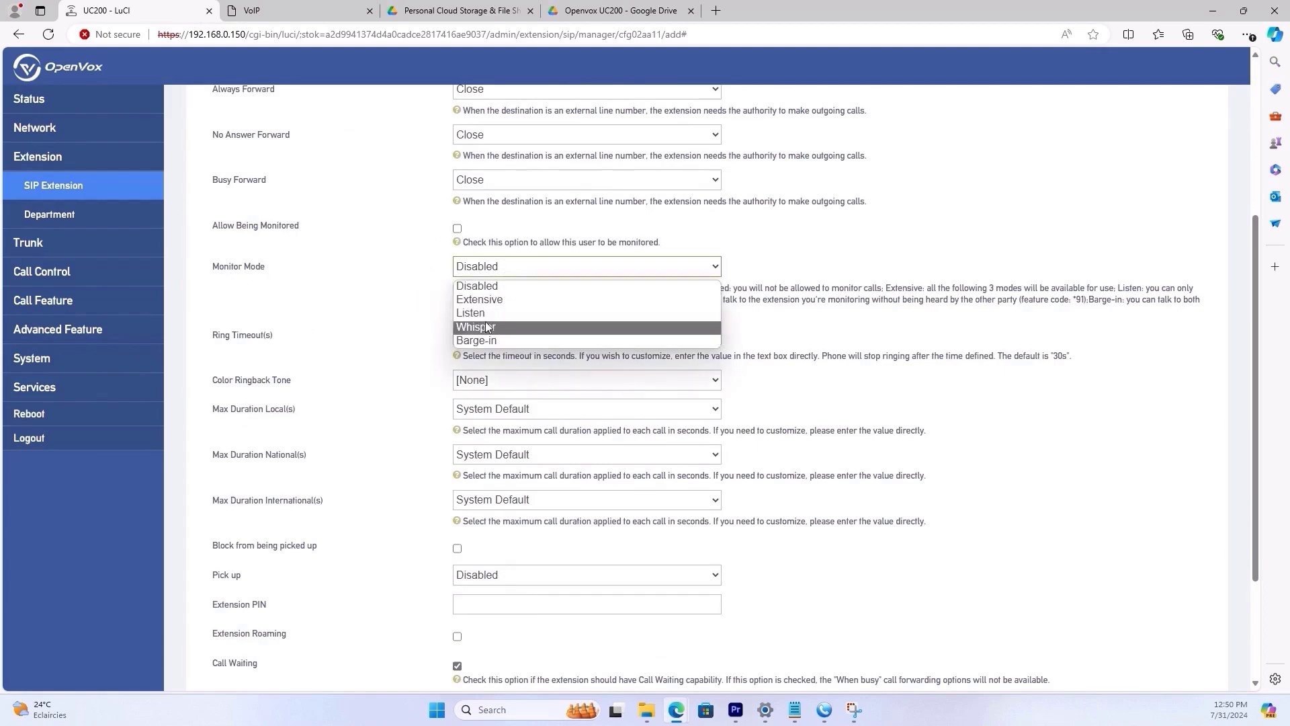
left_click(414, 265)
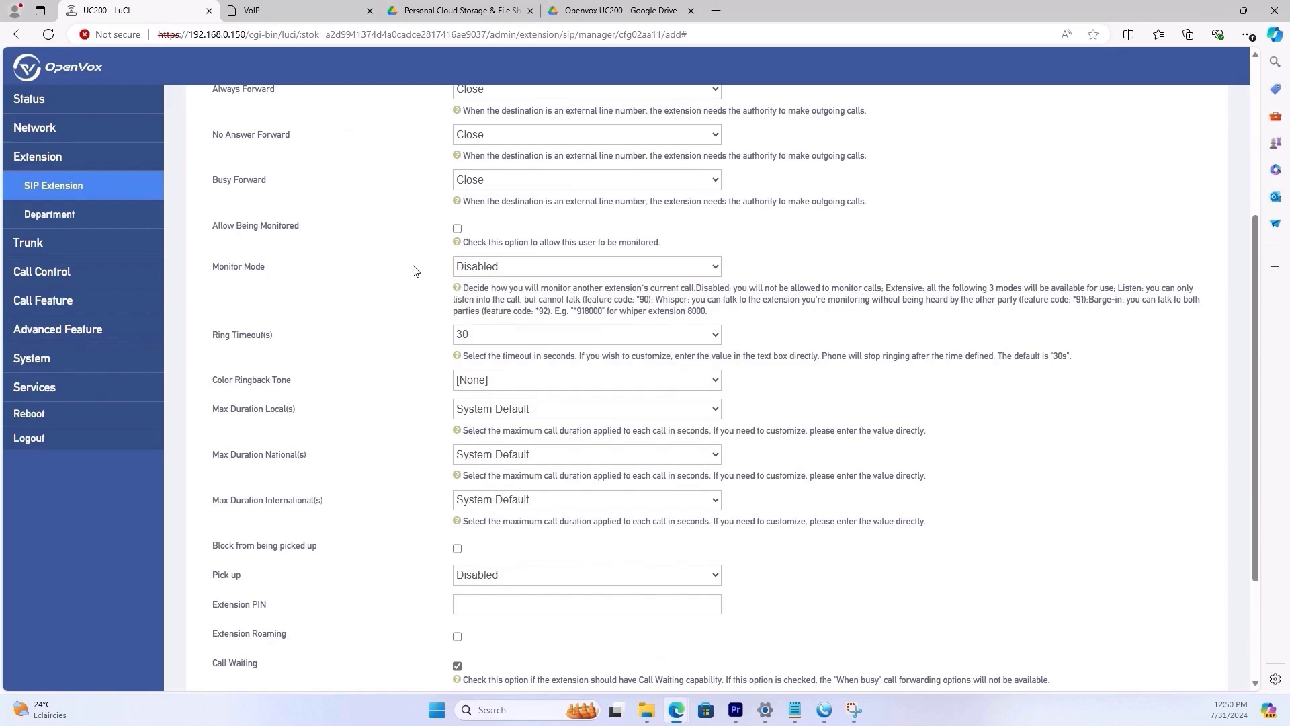
scroll(316, 346, "down", 3)
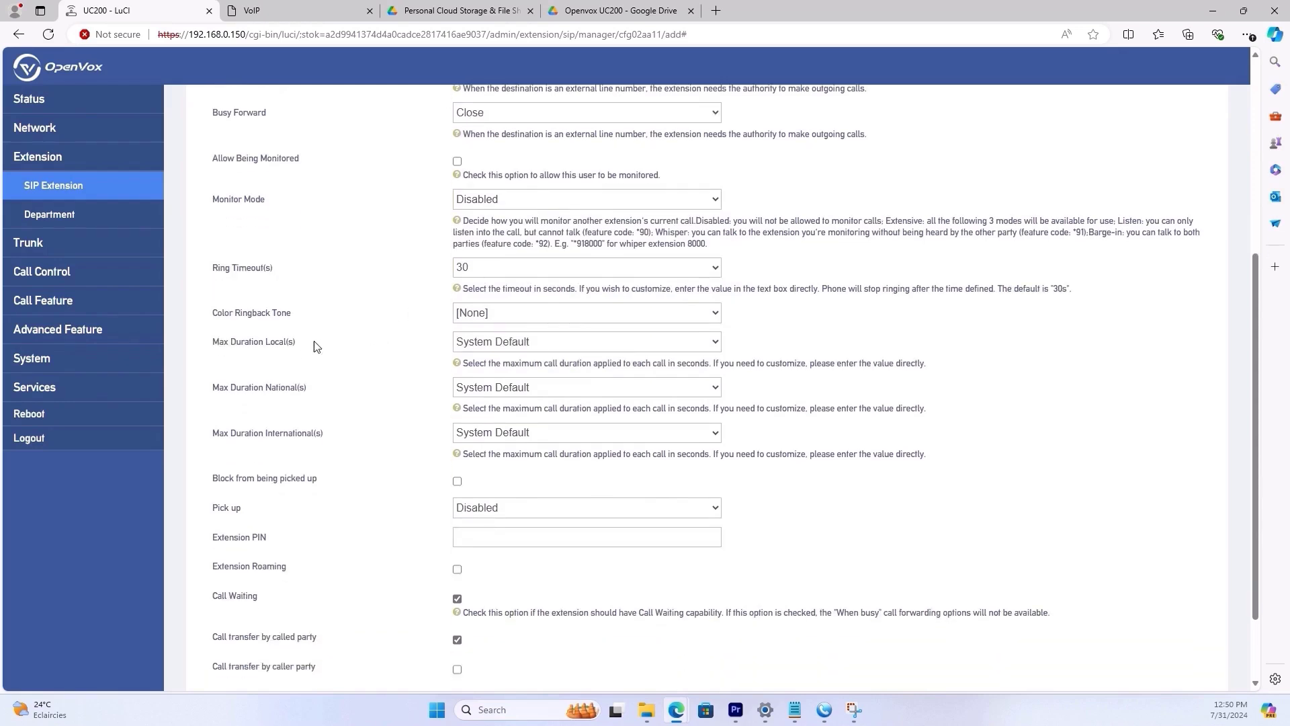
left_click_drag(210, 245, 291, 259)
left_click_drag(208, 247, 262, 250)
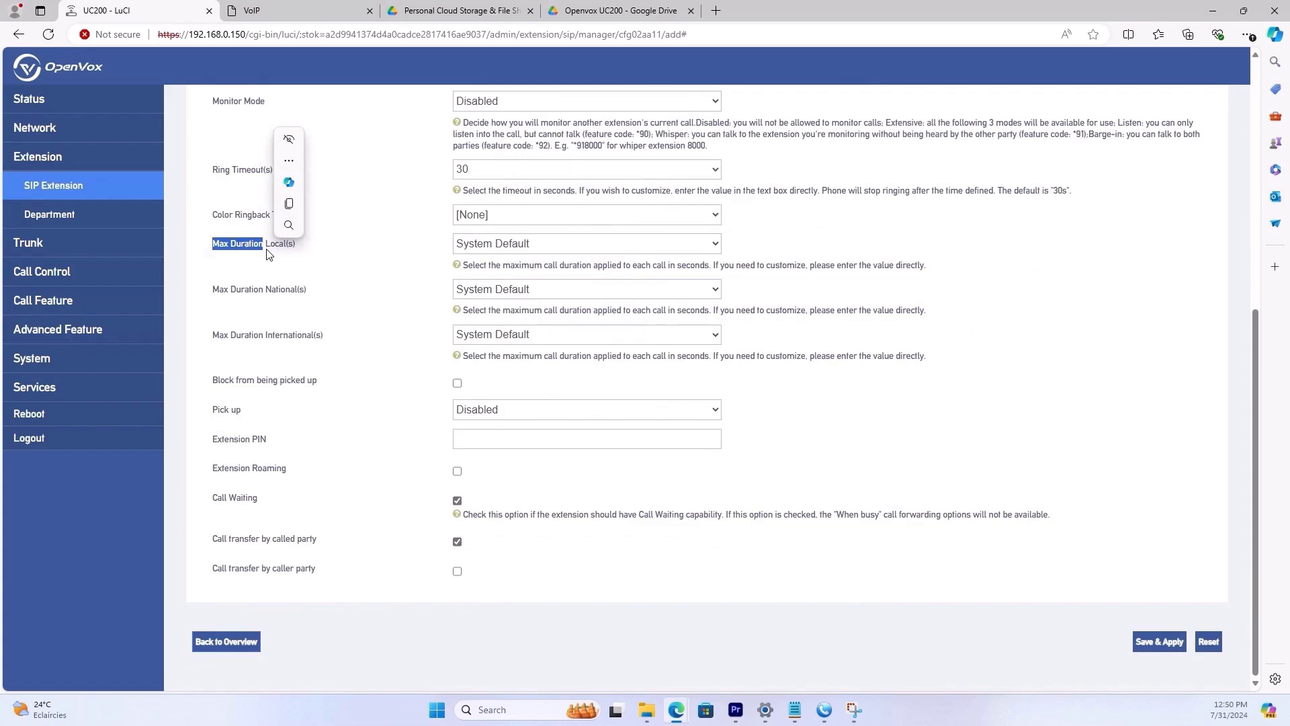
left_click(246, 250)
left_click_drag(230, 249, 287, 248)
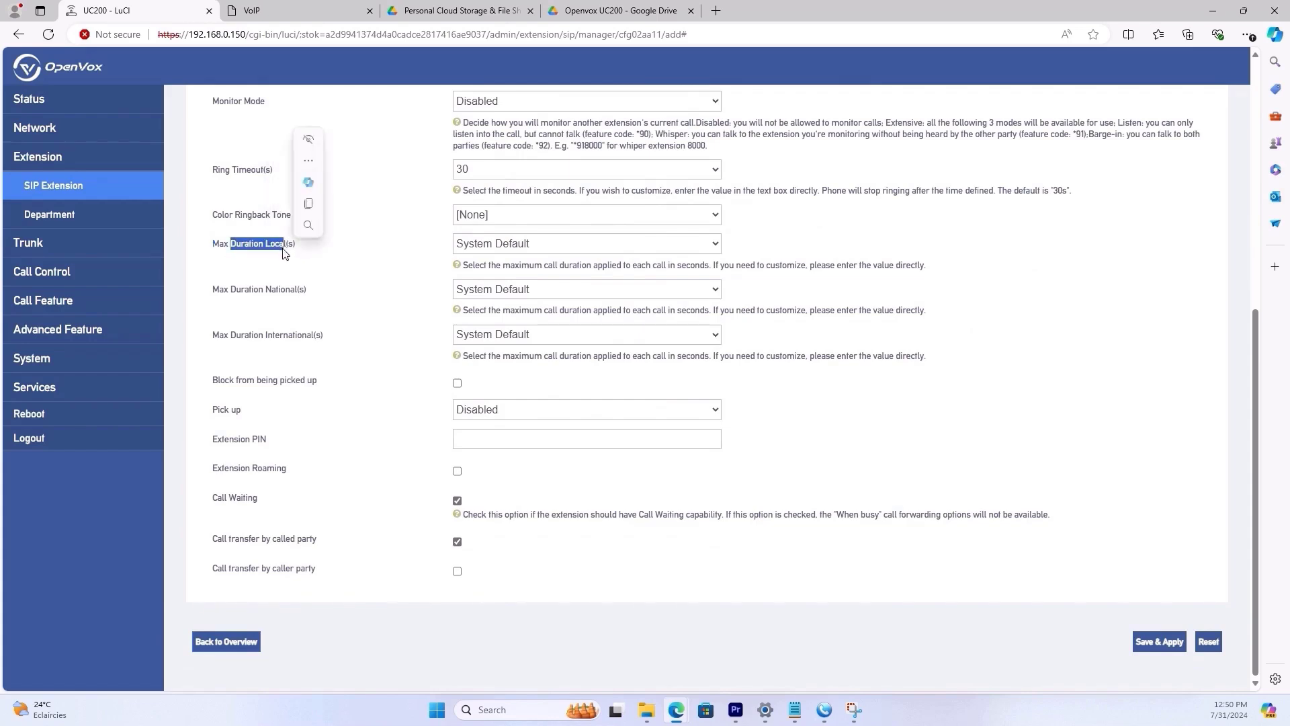
left_click_drag(265, 290, 288, 290)
left_click_drag(267, 335, 271, 343)
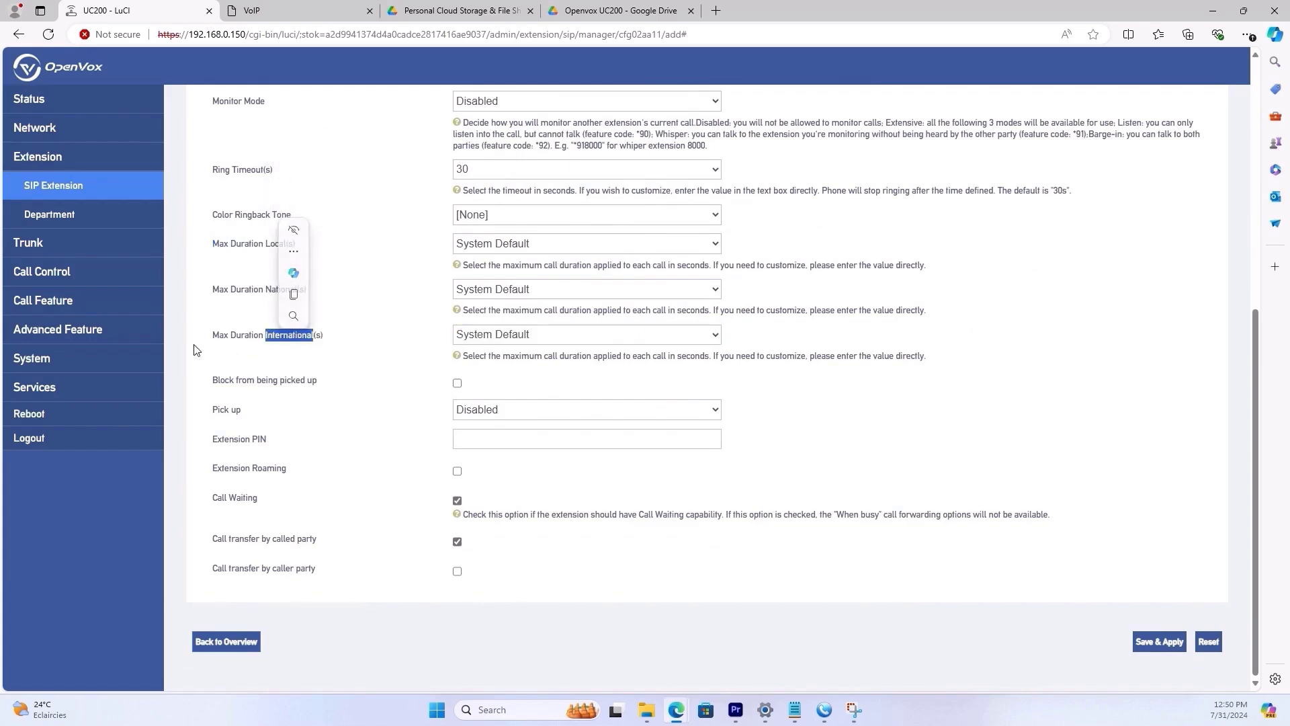
left_click(56, 274)
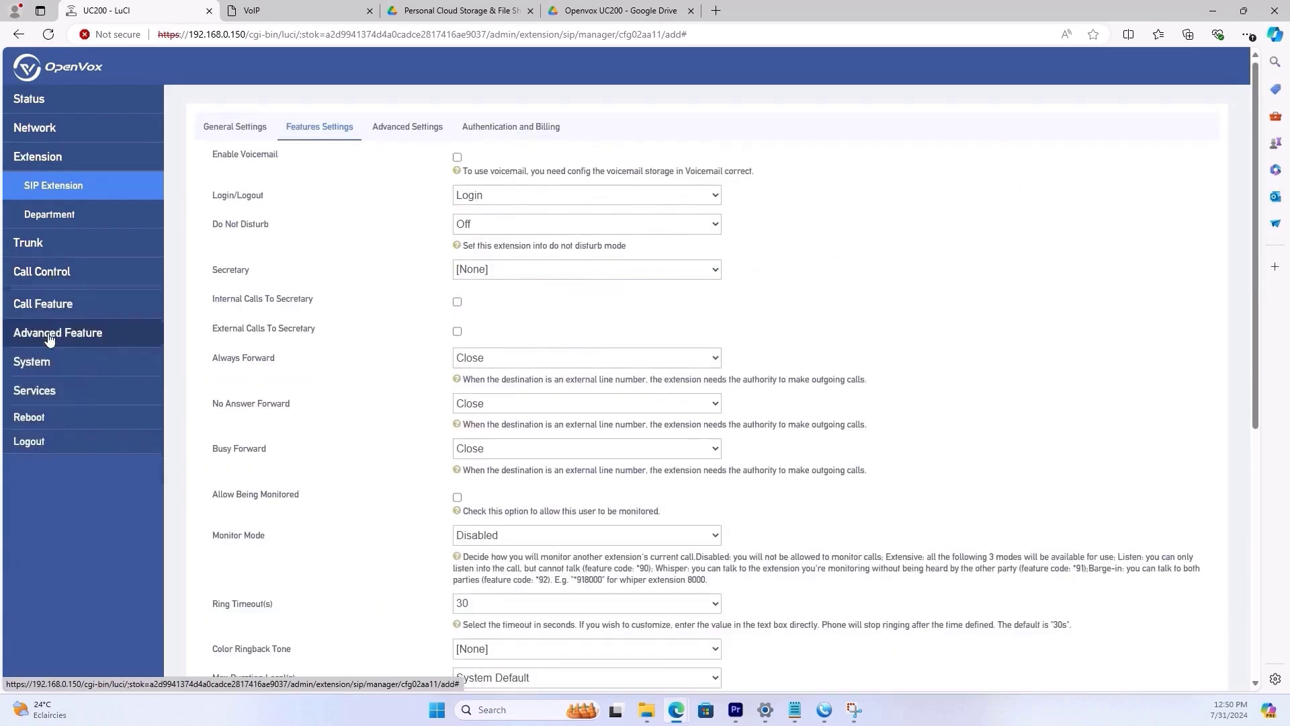
left_click(56, 306)
left_click(55, 308)
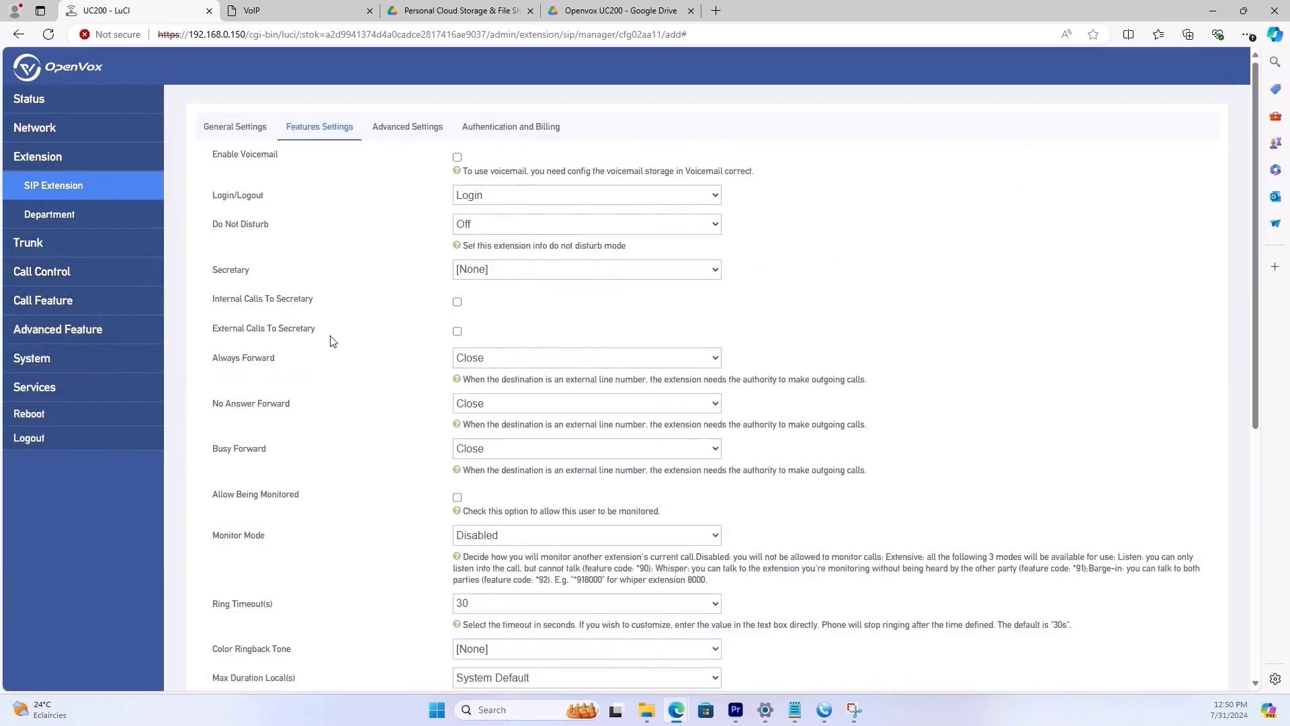
- Look over the Advanced and General Settings, then return to the SIP extension list
left_click(410, 128)
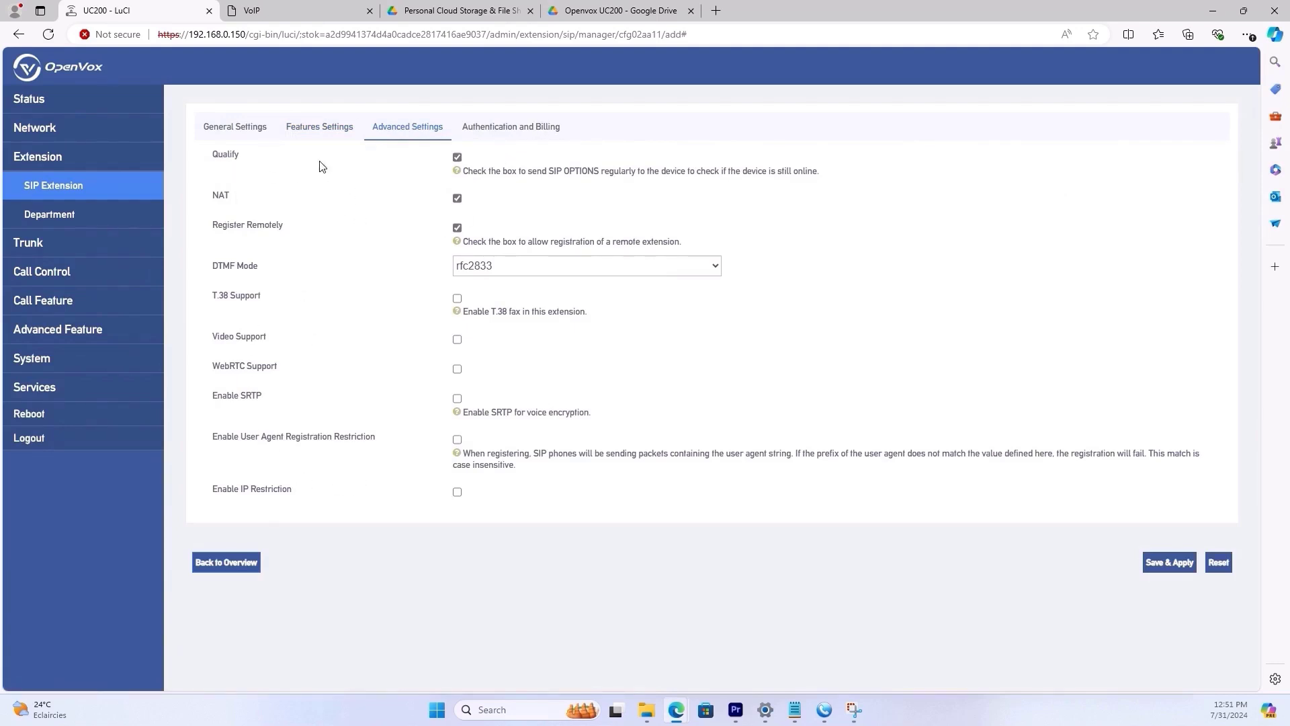
left_click(229, 132)
left_click(96, 188)
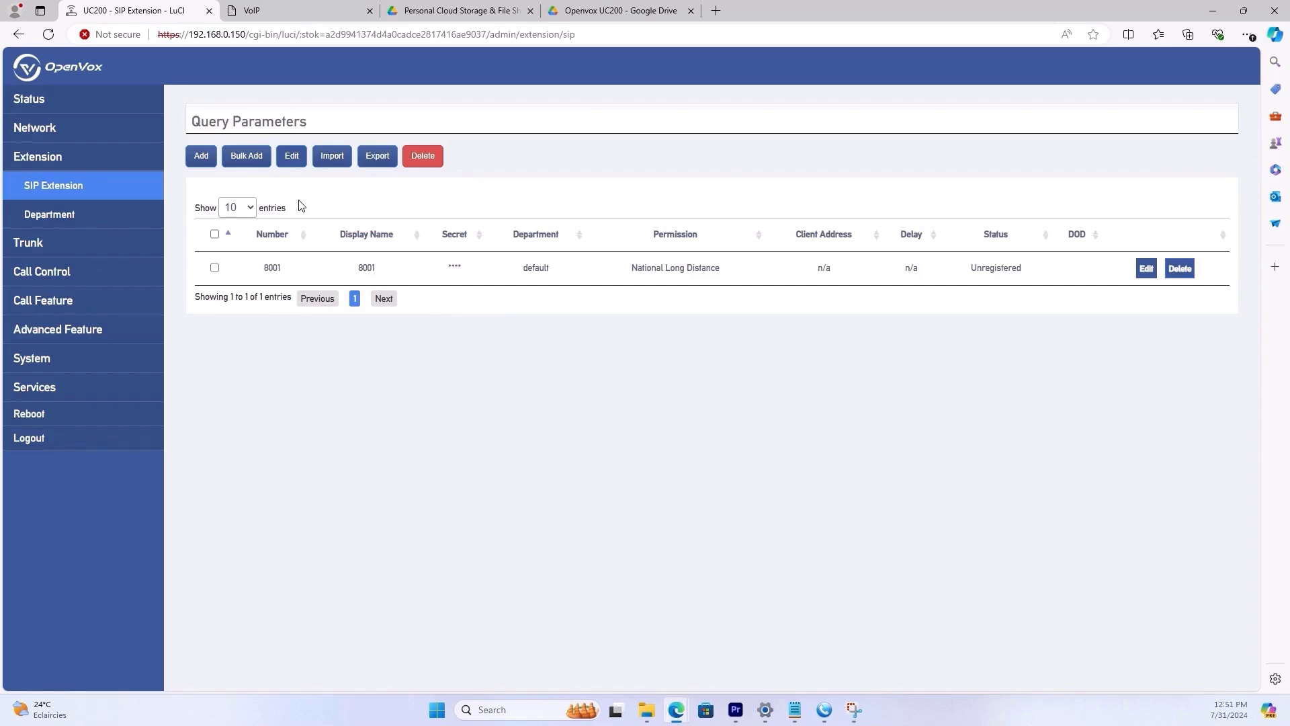
- Start a bulk add with start extension 200 and extension count 3
left_click(260, 163)
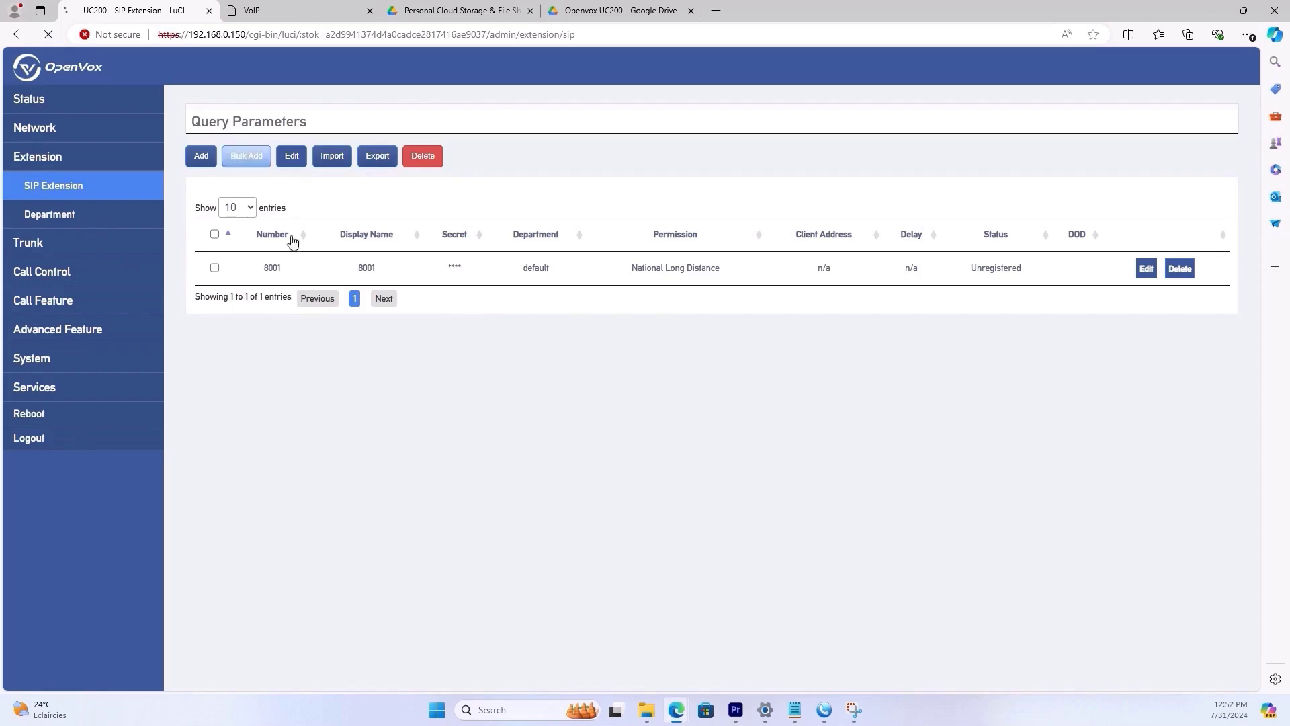
left_click(655, 156)
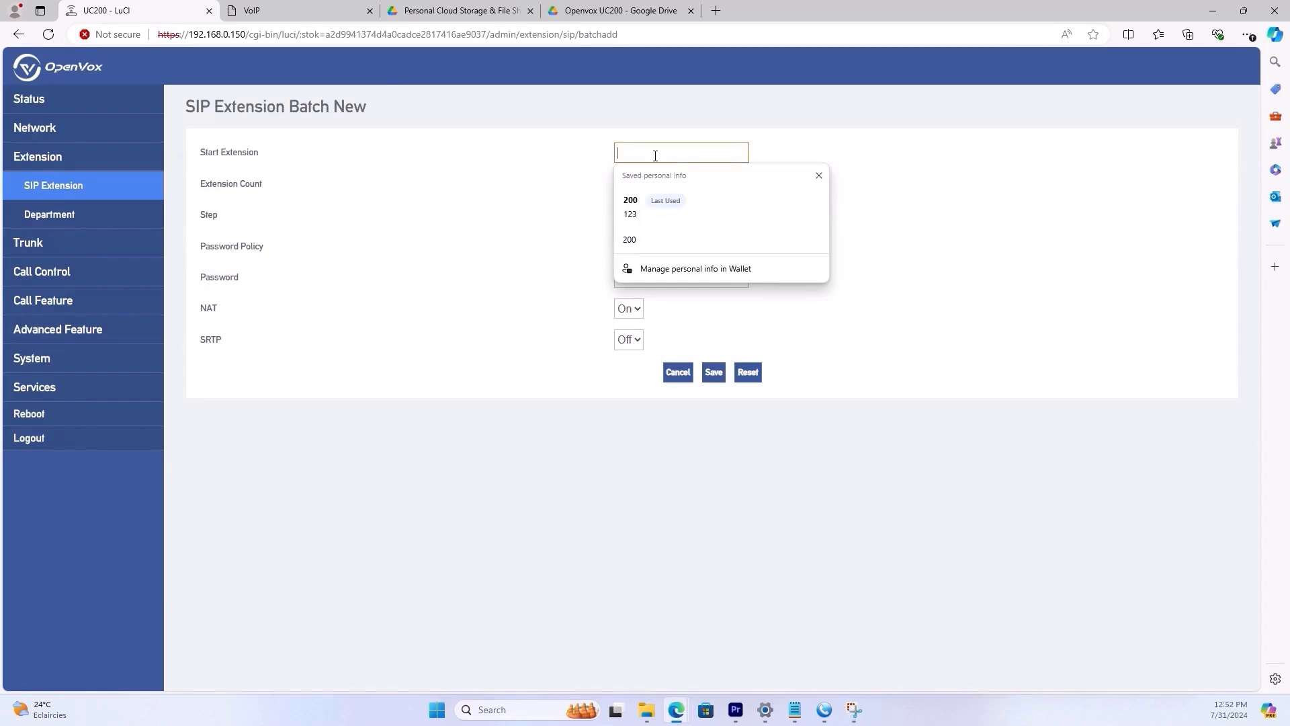
type("200")
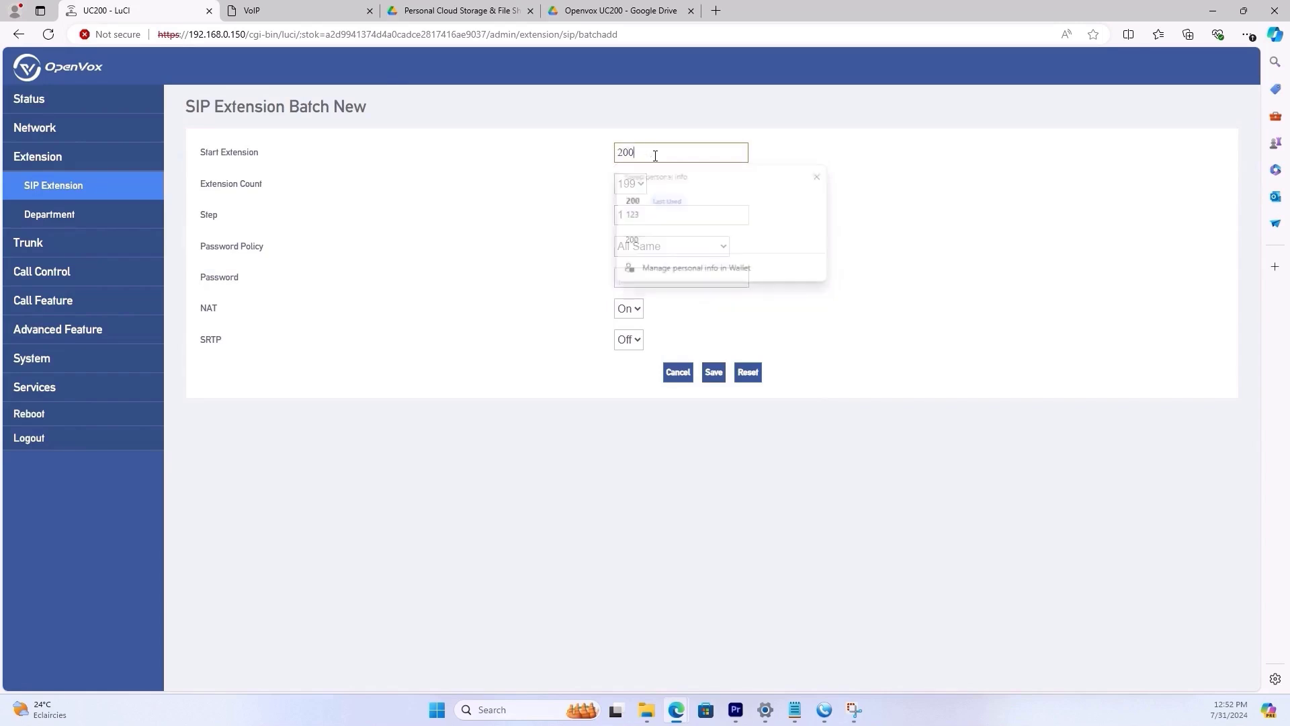
left_click(644, 189)
left_click_drag(639, 231, 657, 518)
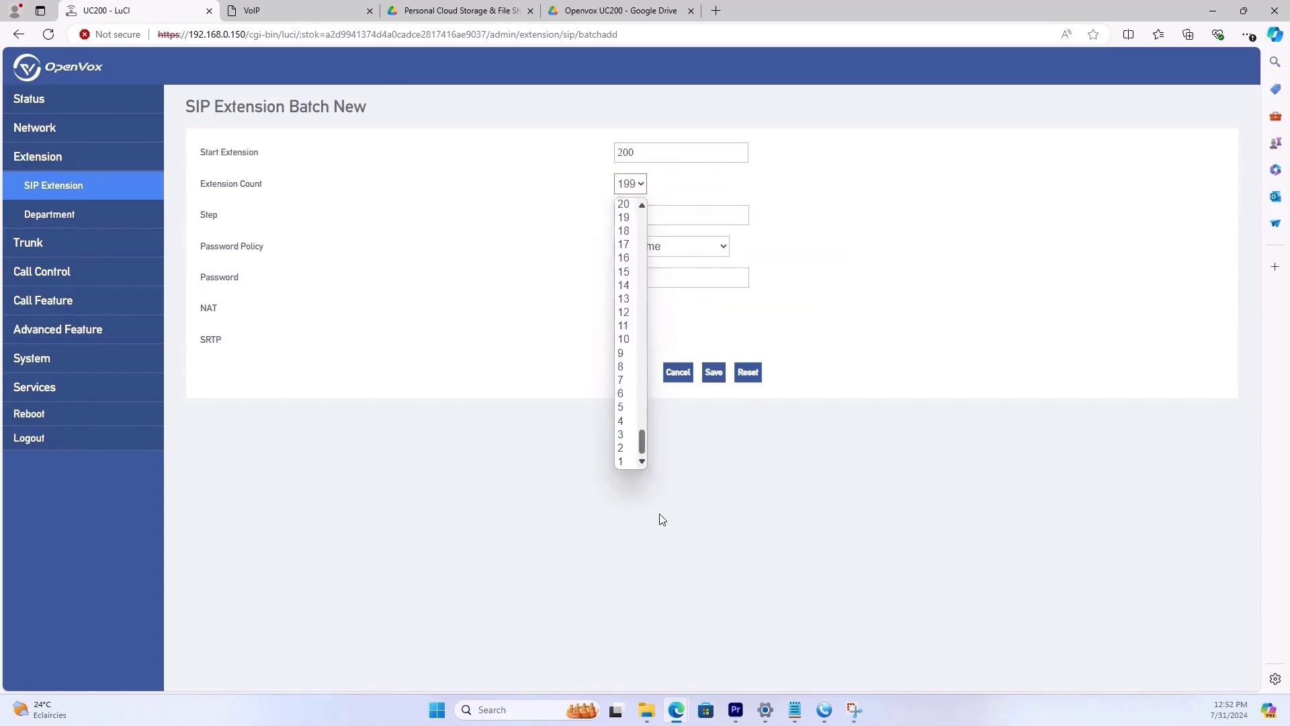
left_click(622, 458)
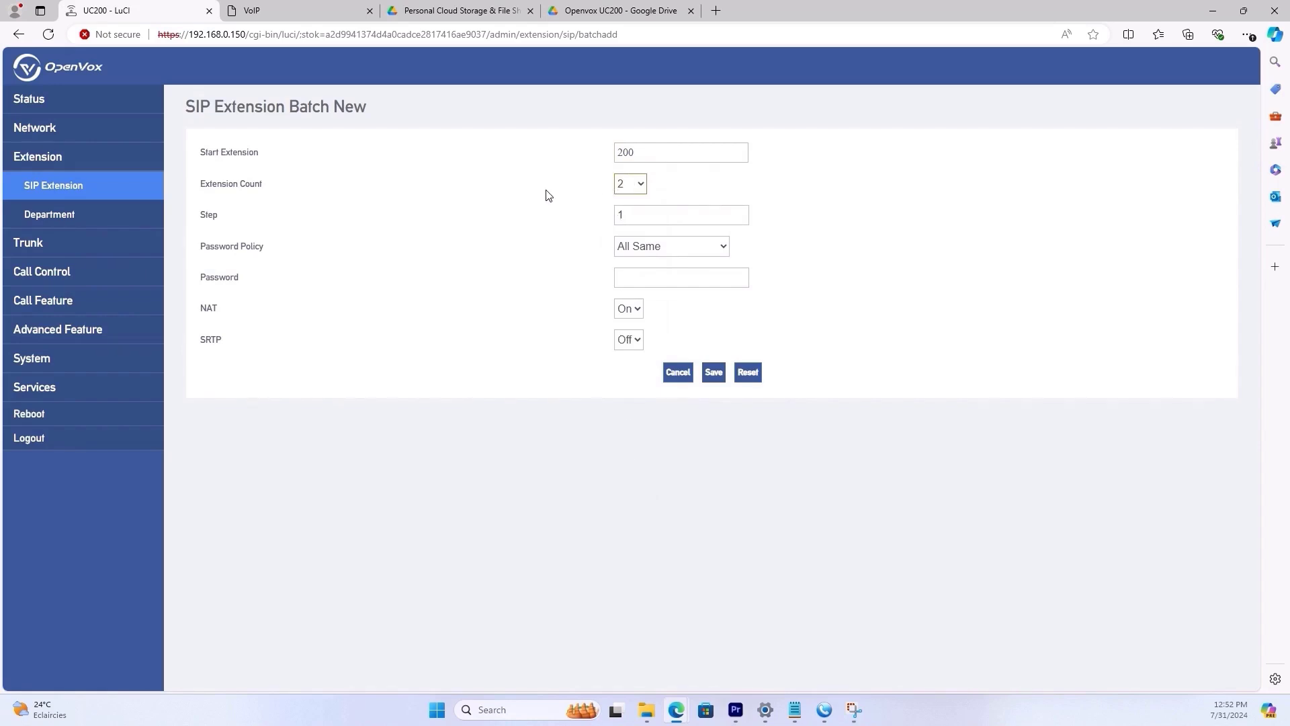
left_click(626, 184)
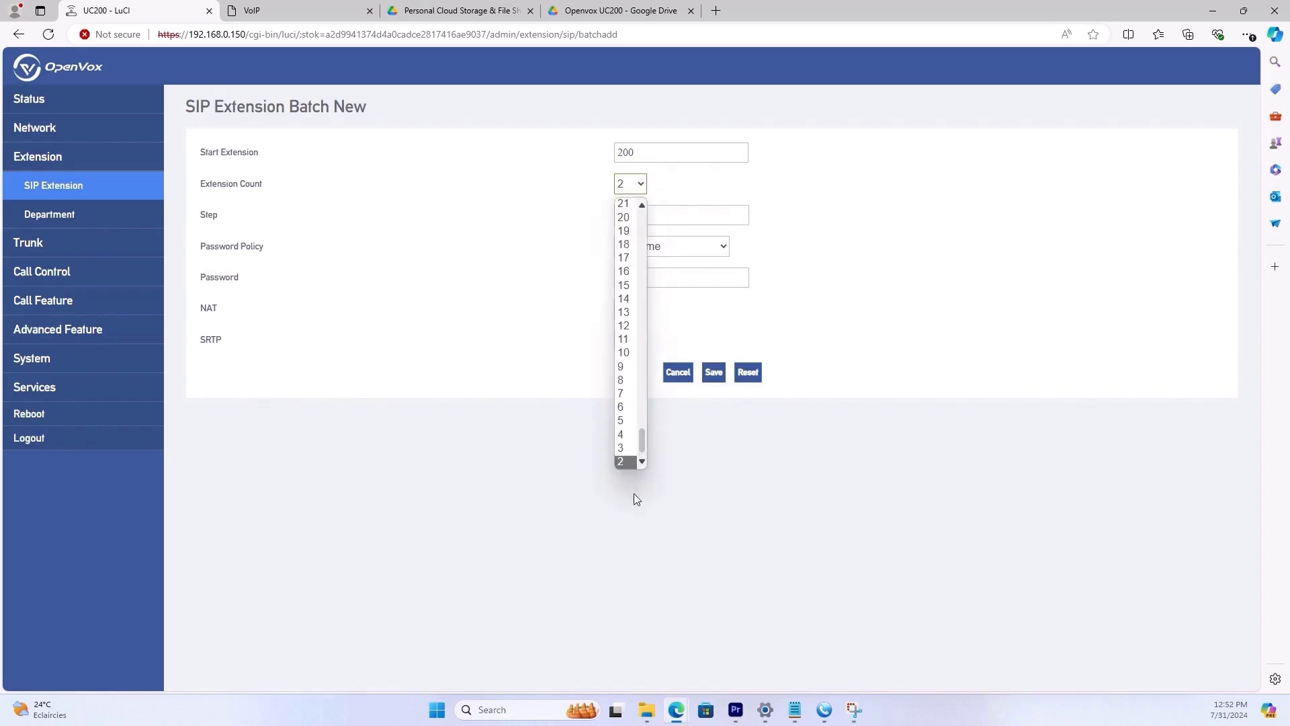
left_click(627, 446)
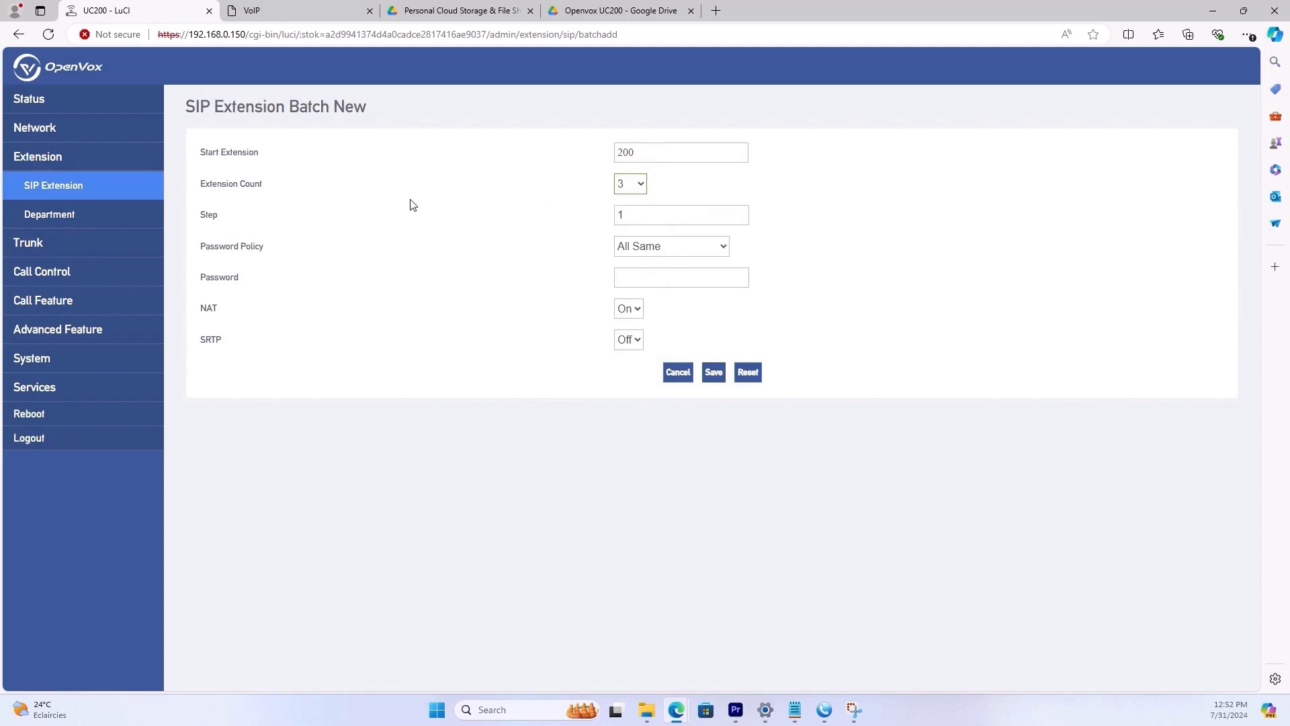
- Keep step 1, set password policy All Same, and enter the shared password
left_click(825, 709)
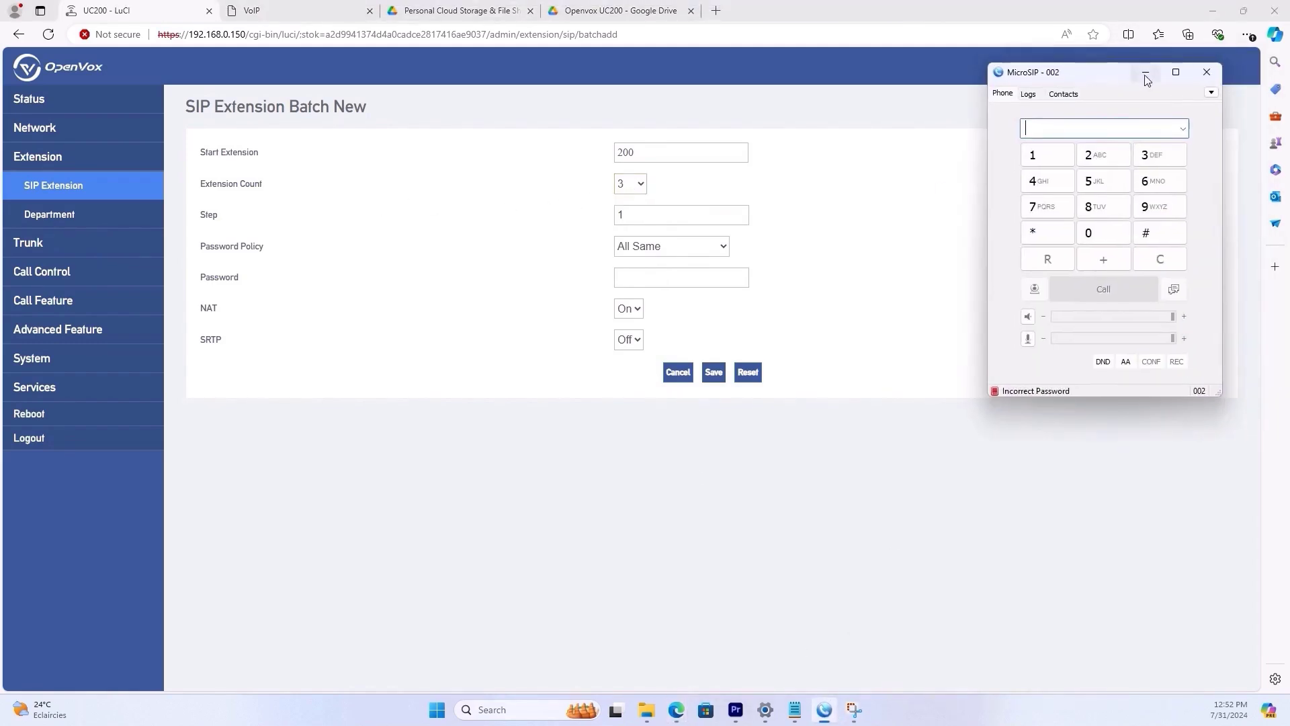
left_click(1146, 75)
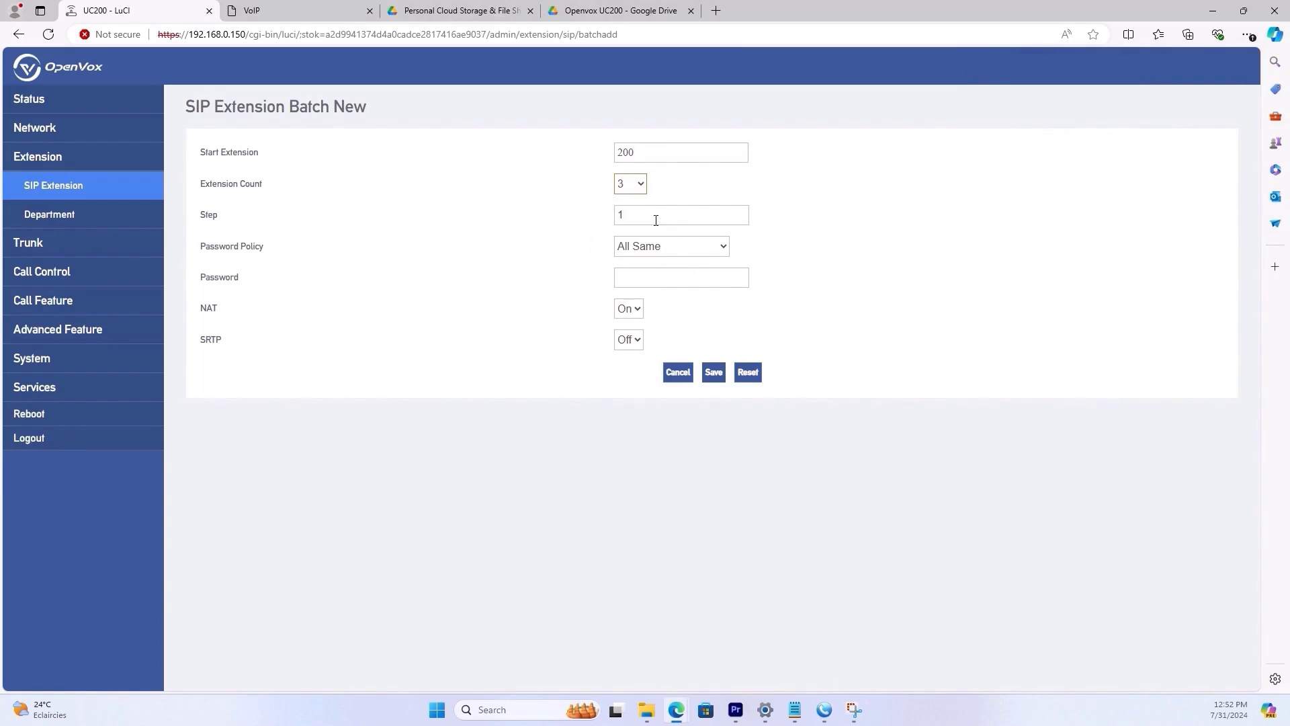
left_click(691, 216)
left_click(669, 250)
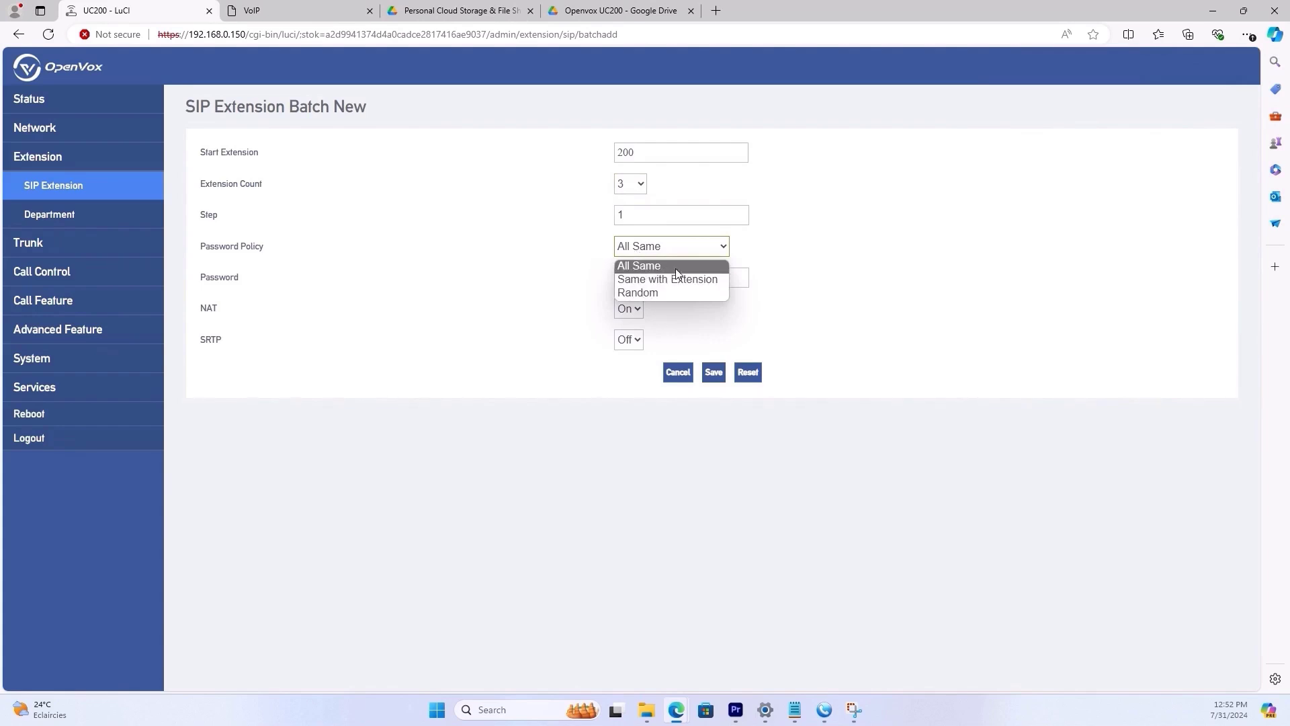
left_click(629, 267)
left_click(636, 283)
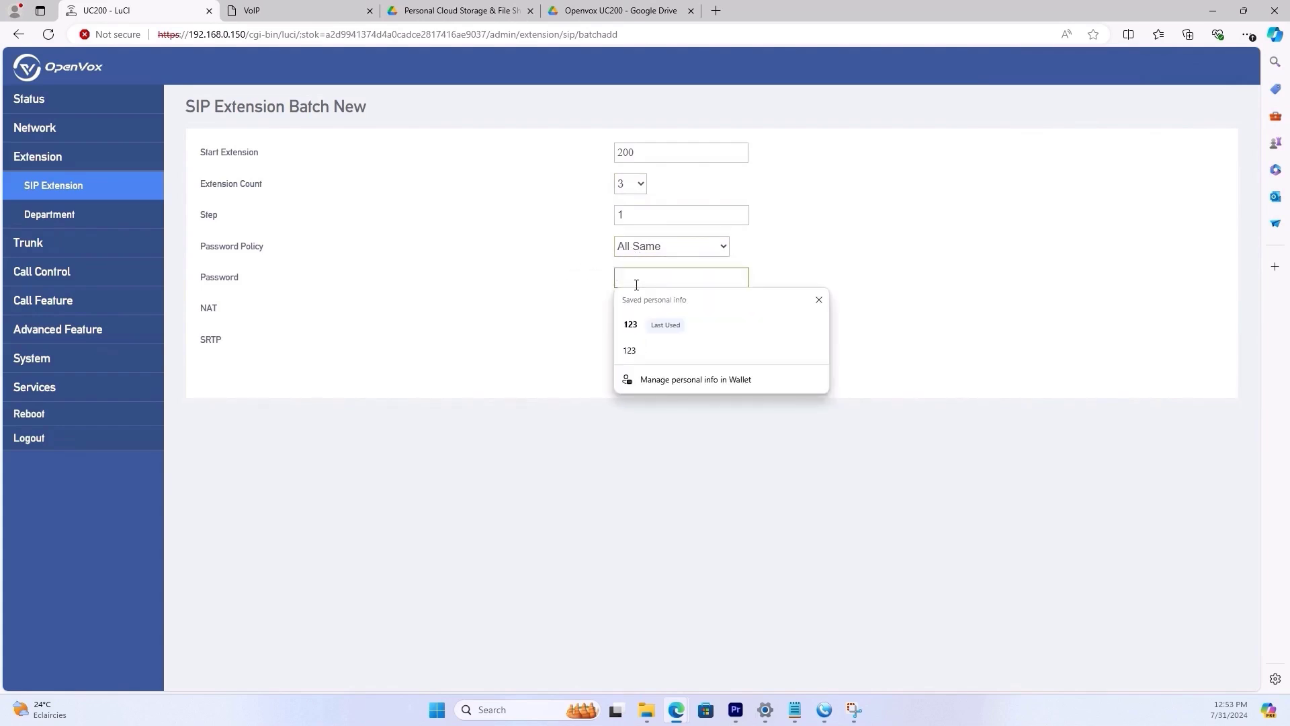
type("12")
key("BackSpace")
key("BackSpace")
key("Tab")
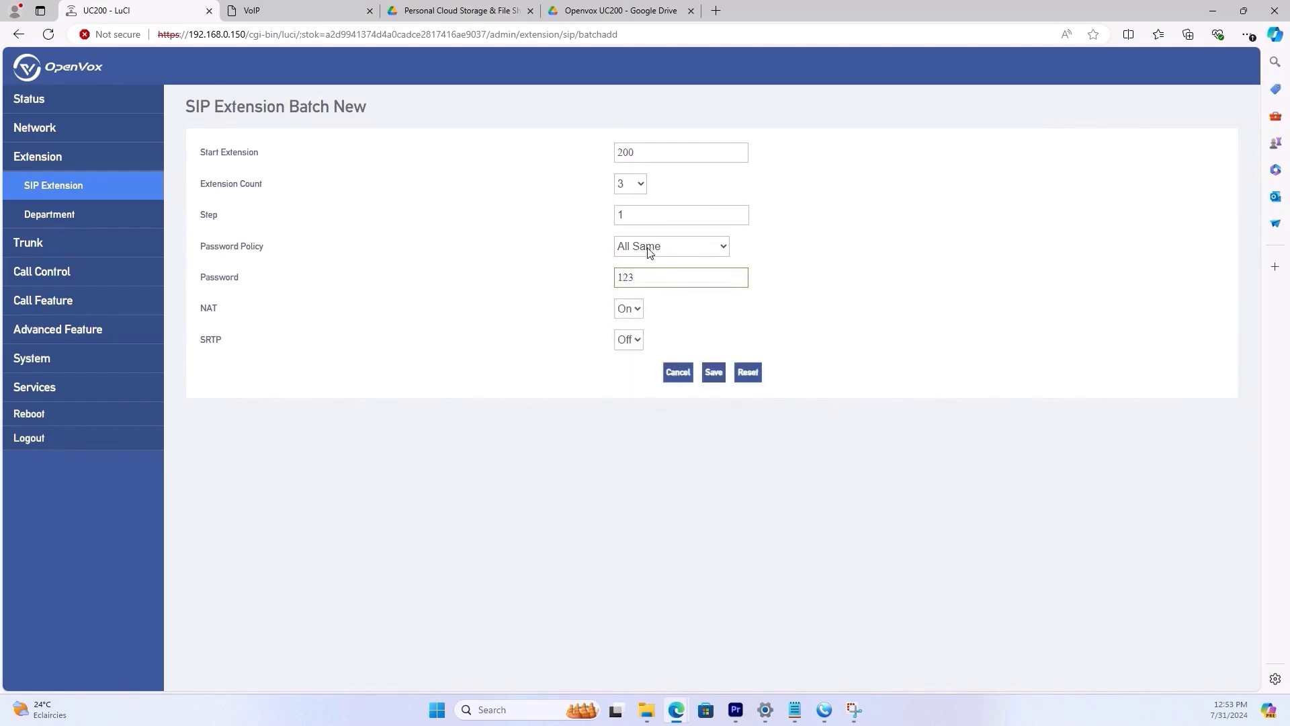
left_click(649, 253)
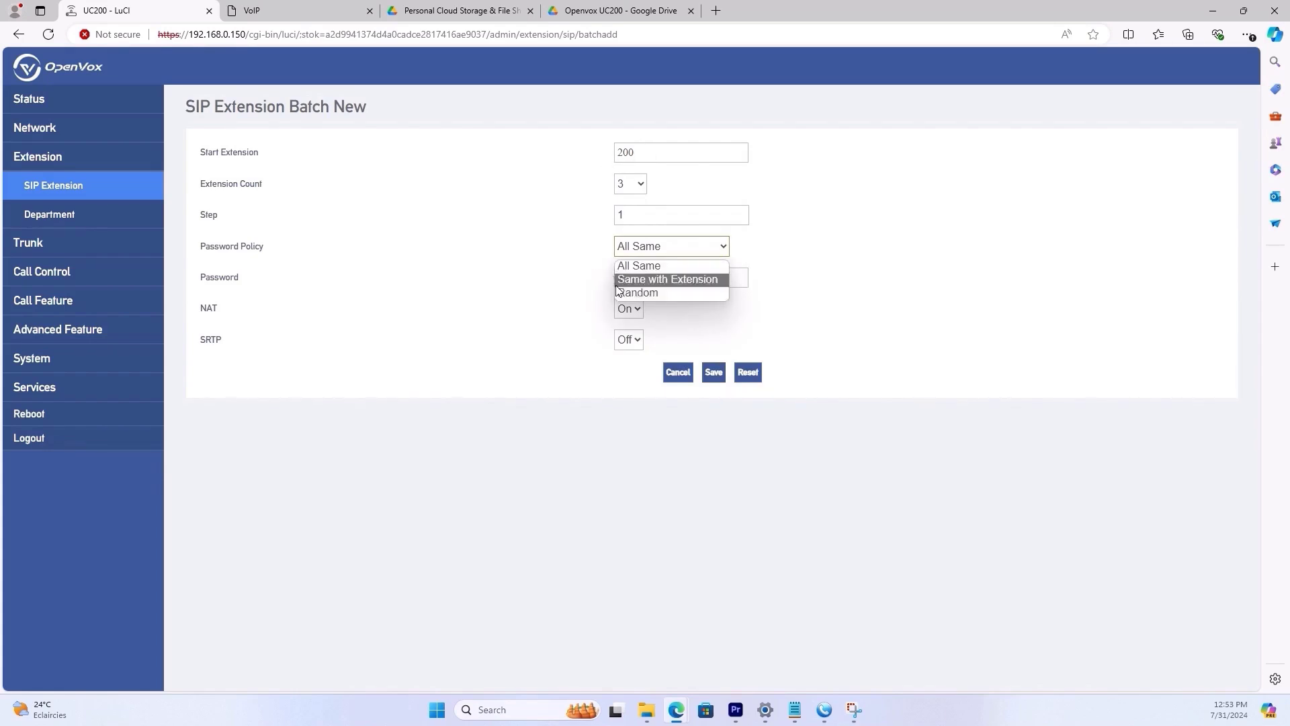
left_click(558, 257)
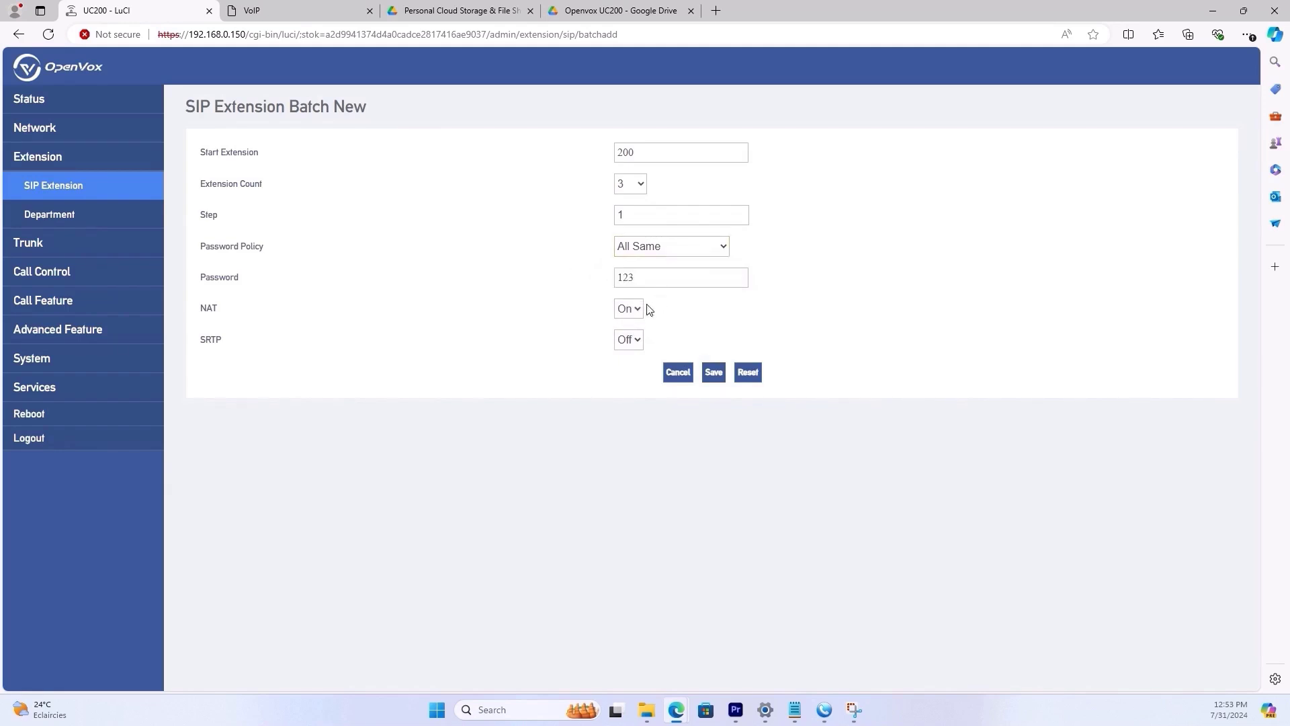
- Save the batch, creating extensions 200, 201 and 202
left_click(714, 375)
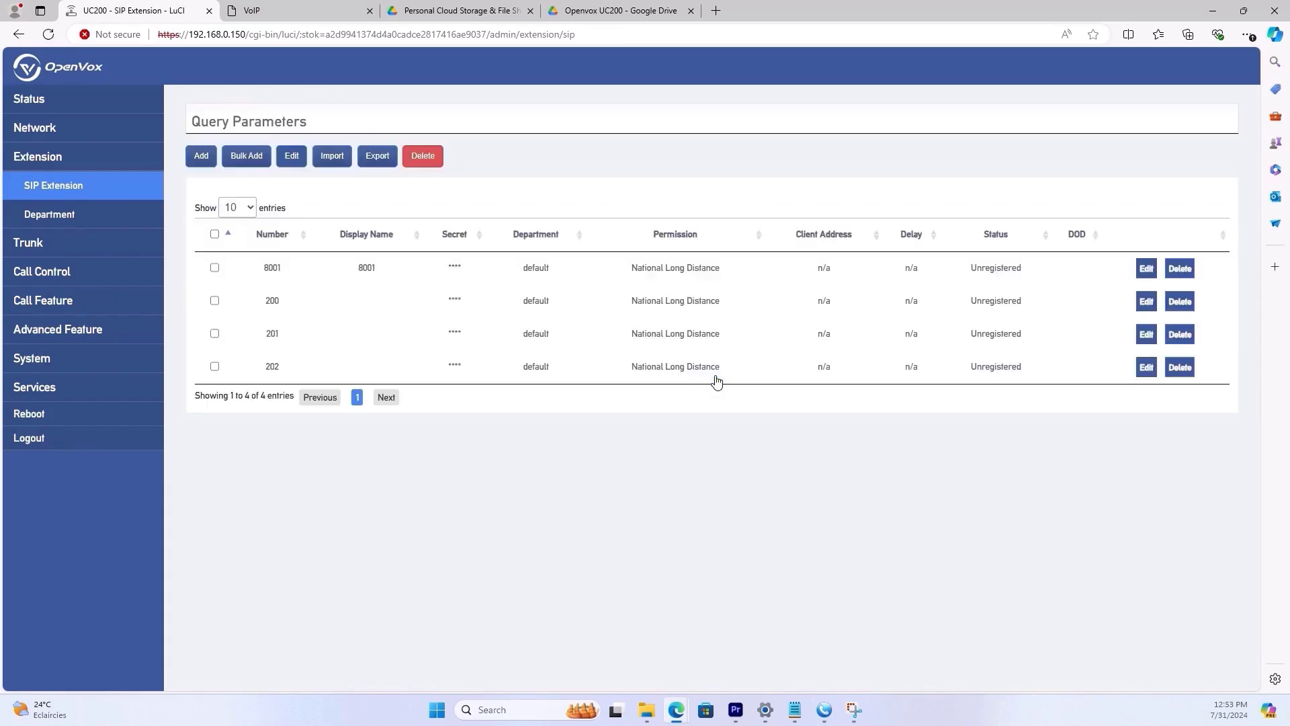
left_click_drag(193, 308, 289, 368)
left_click(267, 431)
- Delete extension 202 and confirm, leaving 8001, 200 and 201 unregistered
left_click(214, 366)
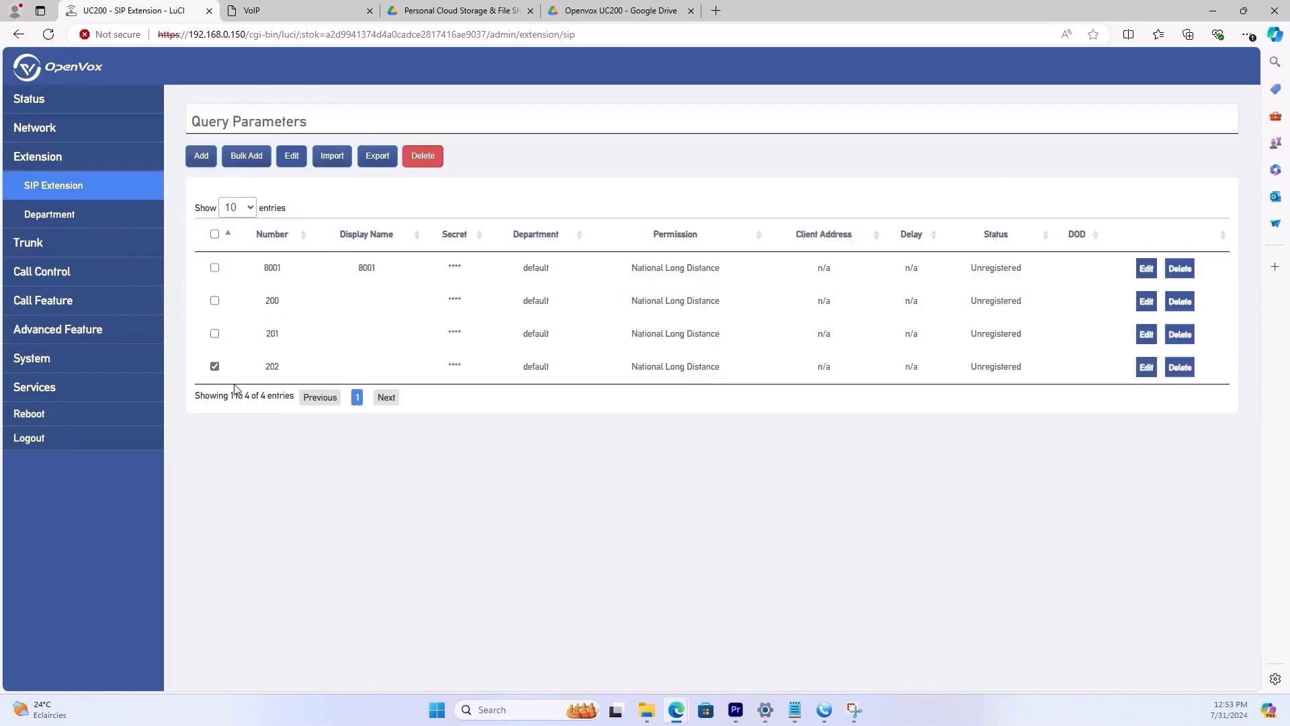
left_click(425, 161)
left_click(699, 109)
left_click_drag(970, 300, 1022, 301)
left_click(983, 314)
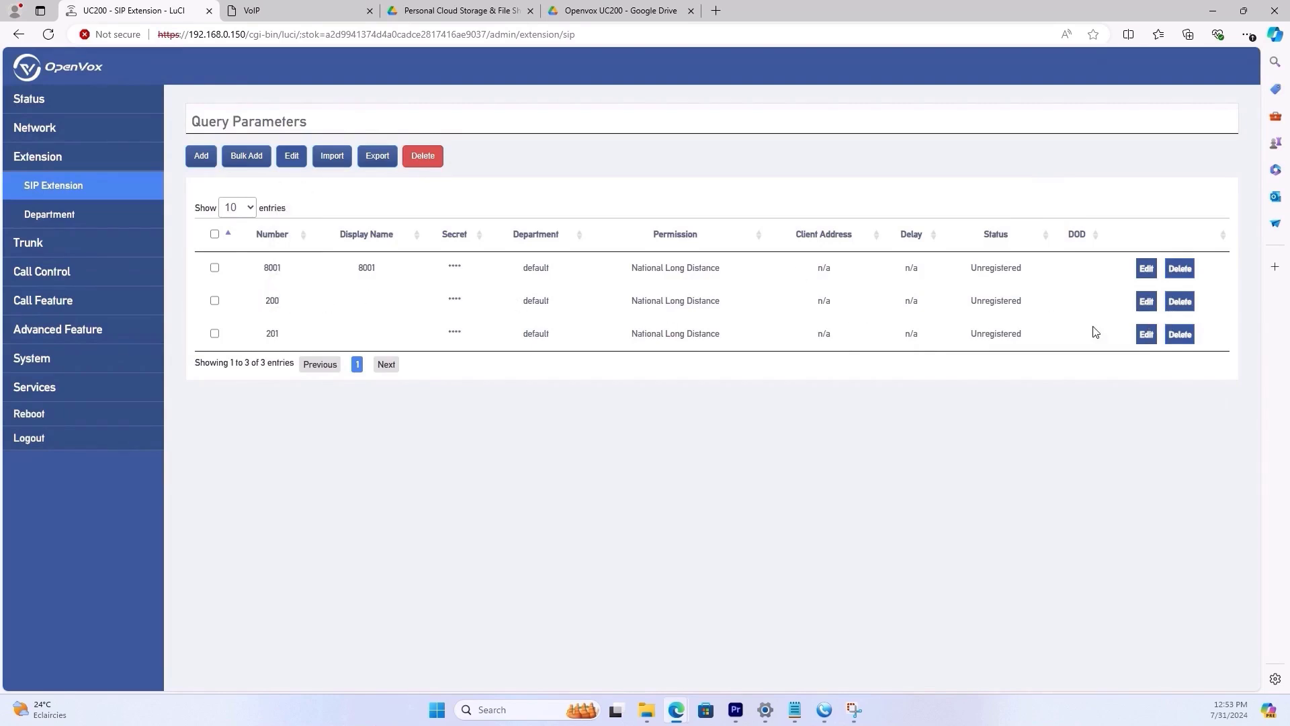
left_click(825, 710)
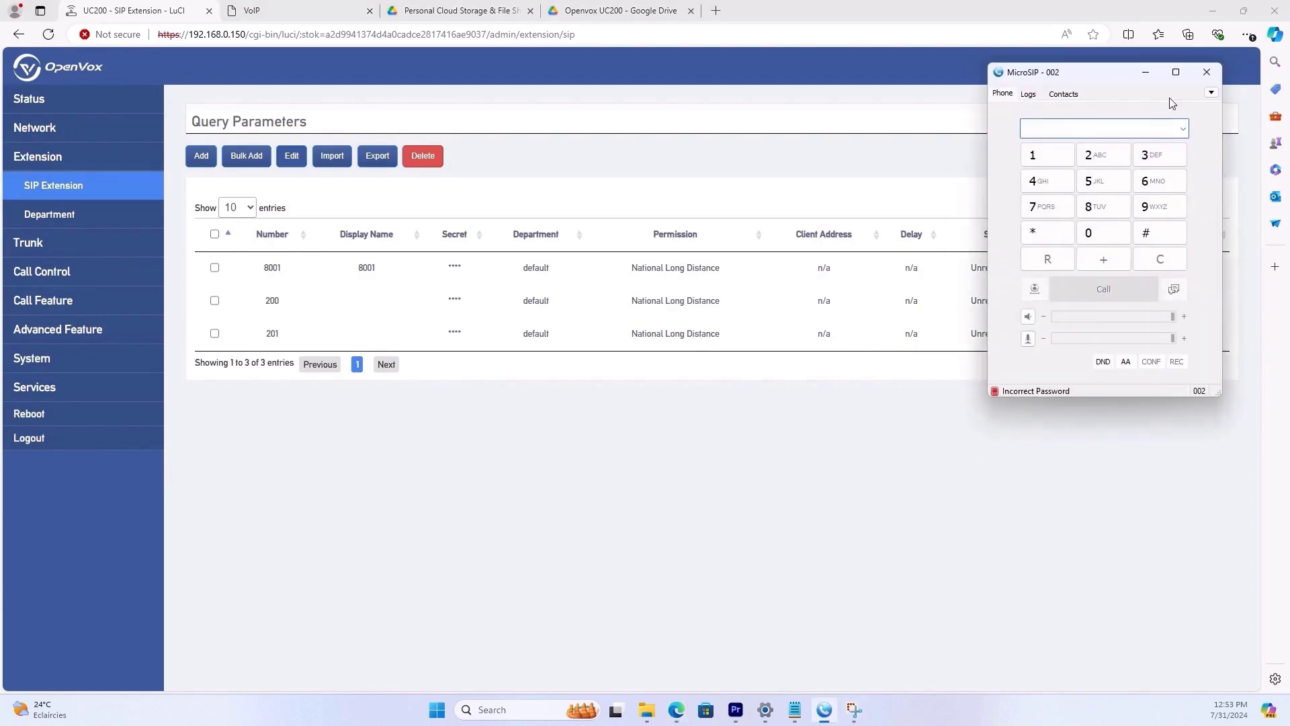
- Edit the MicroSIP account, naming it 200 and checking the 192.168.0.150 server address
left_click(1209, 95)
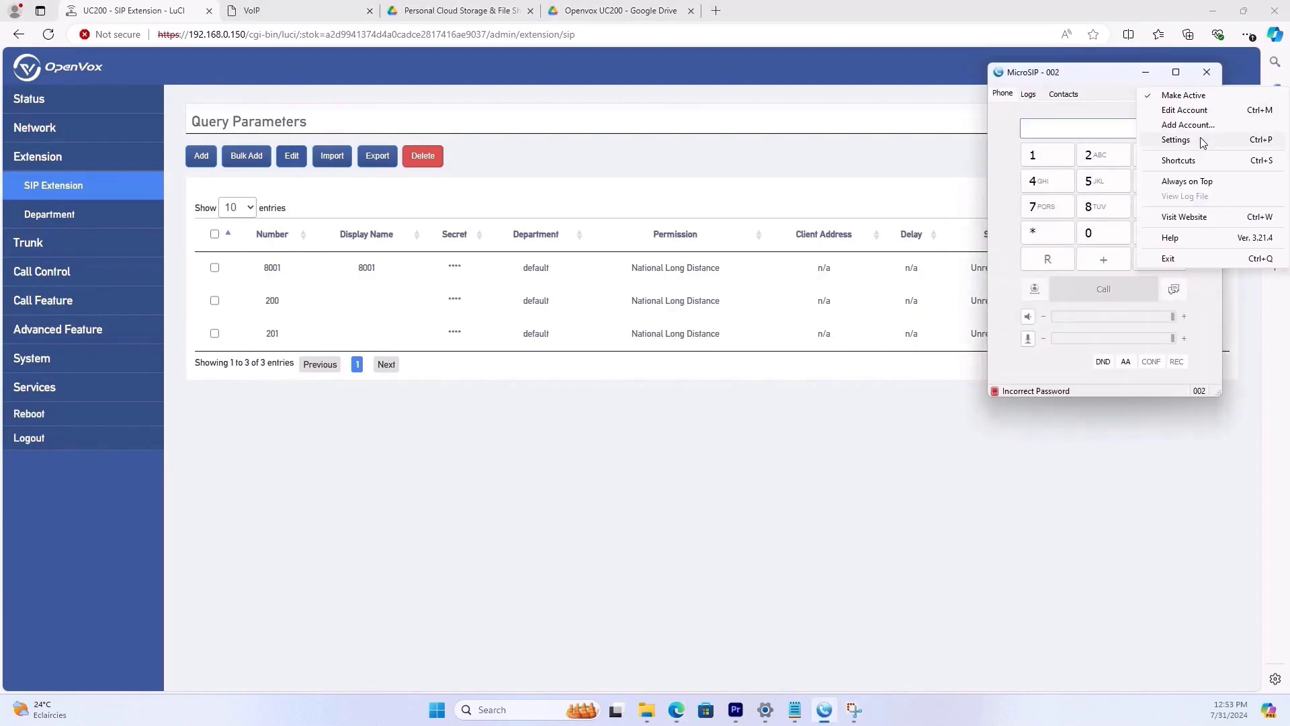
left_click(1172, 111)
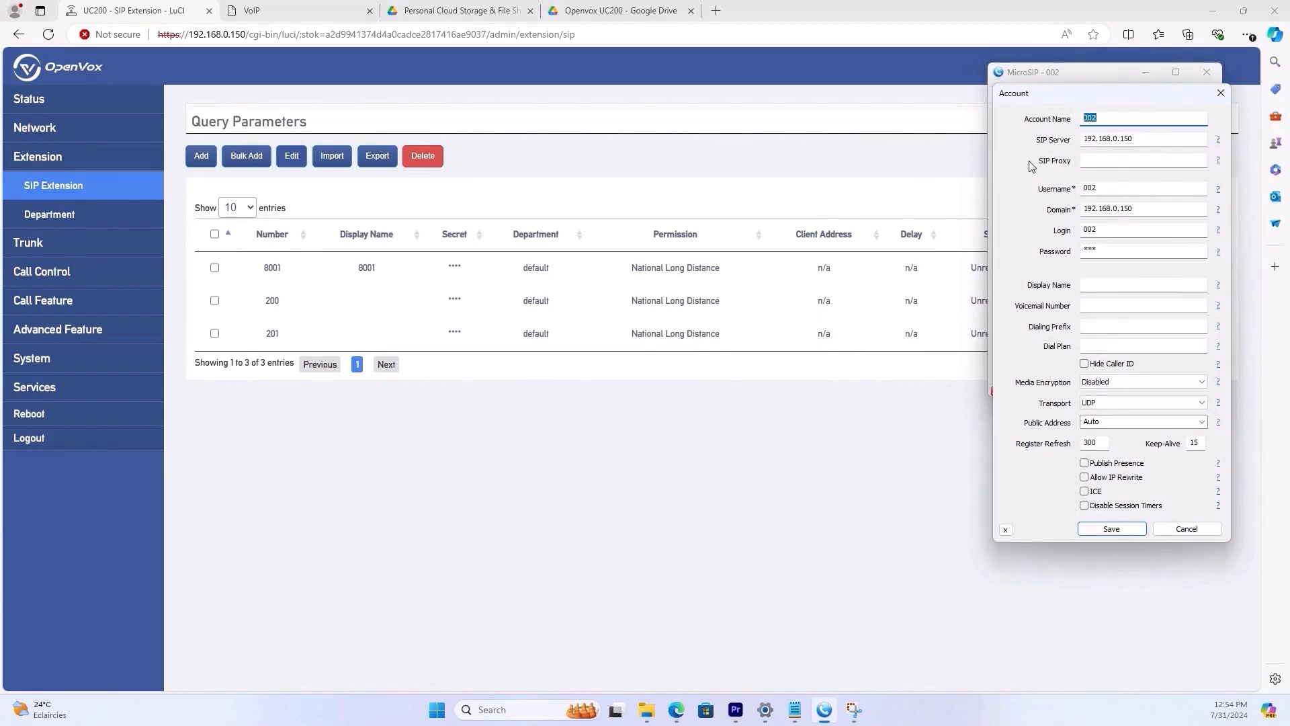
type("200")
left_click_drag(189, 33, 238, 33)
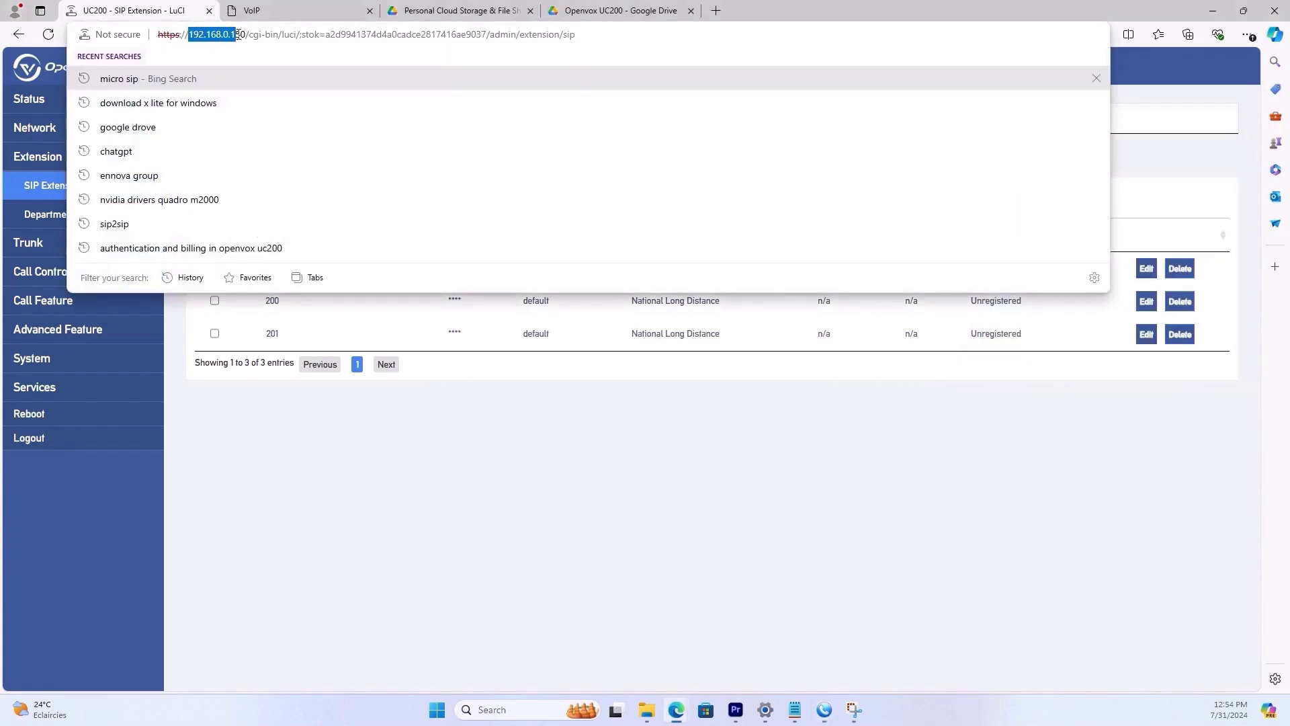
key("alt+Tab")
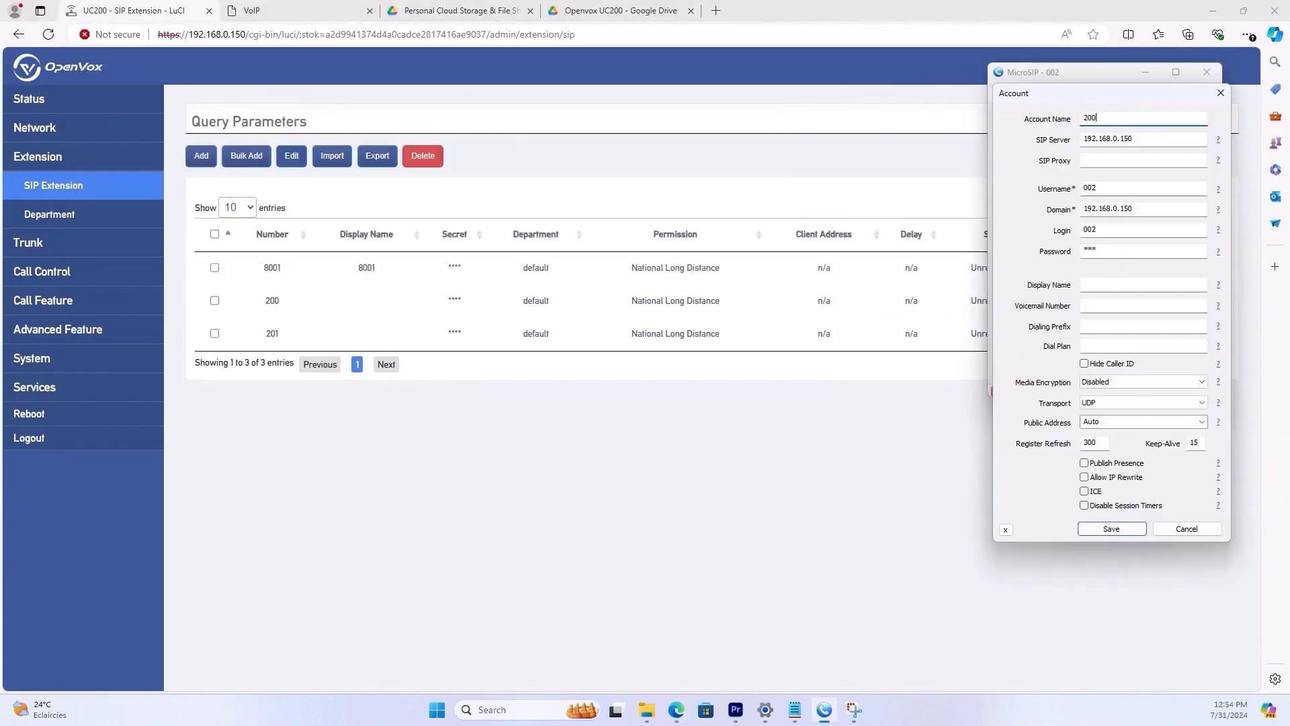
key("Tab")
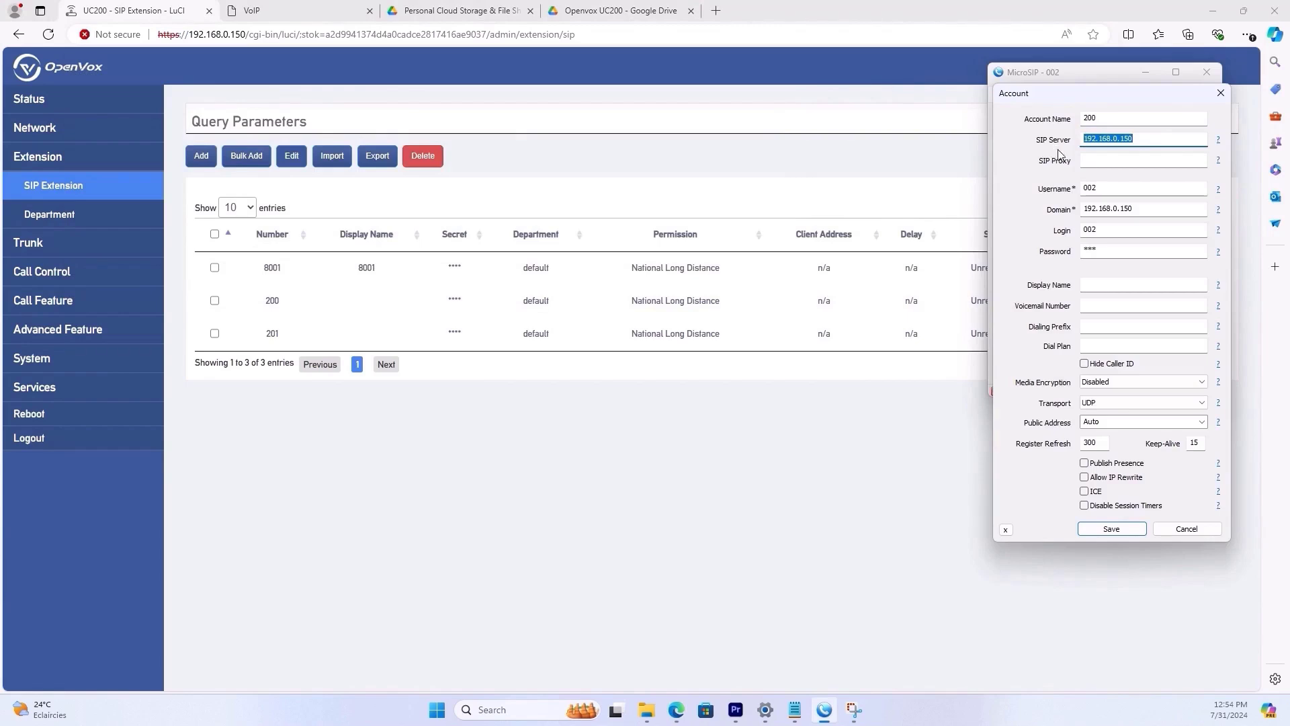
key("Tab")
key("Tab")
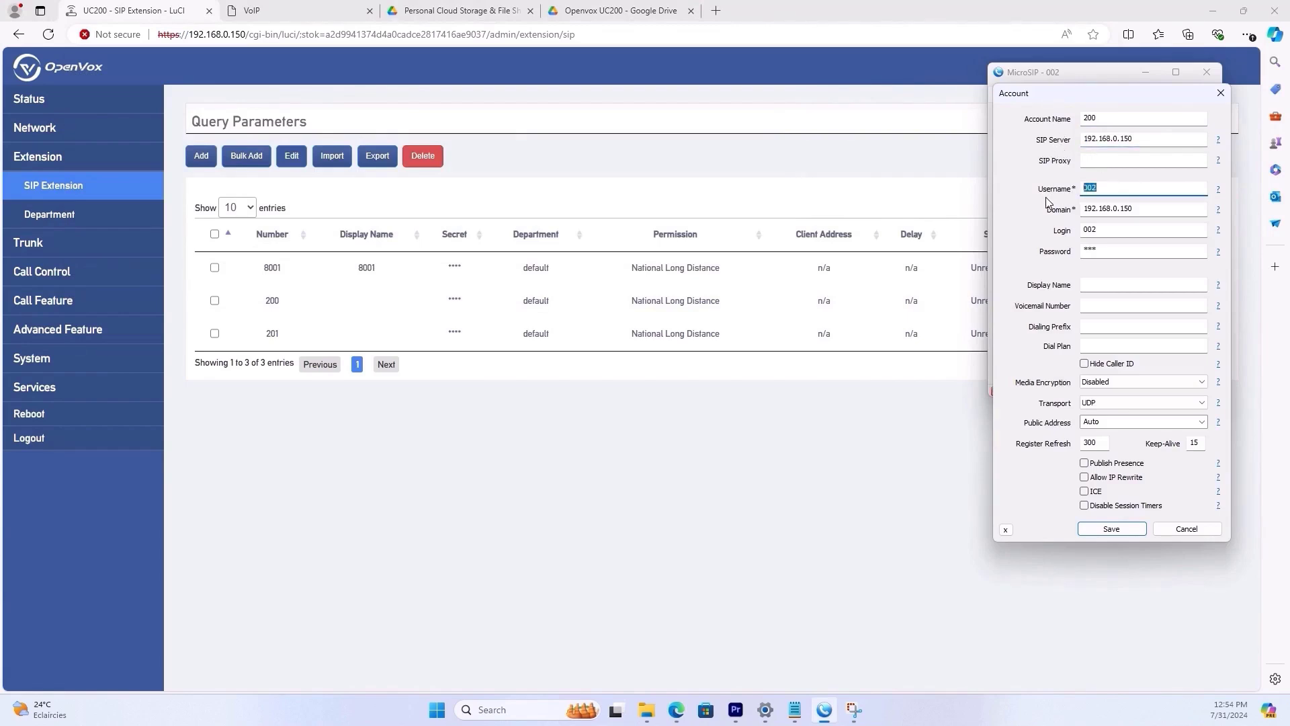
- Set Username and Login to 200 and save, so extension 200 shows Idle
type("2")
double_click(1158, 209)
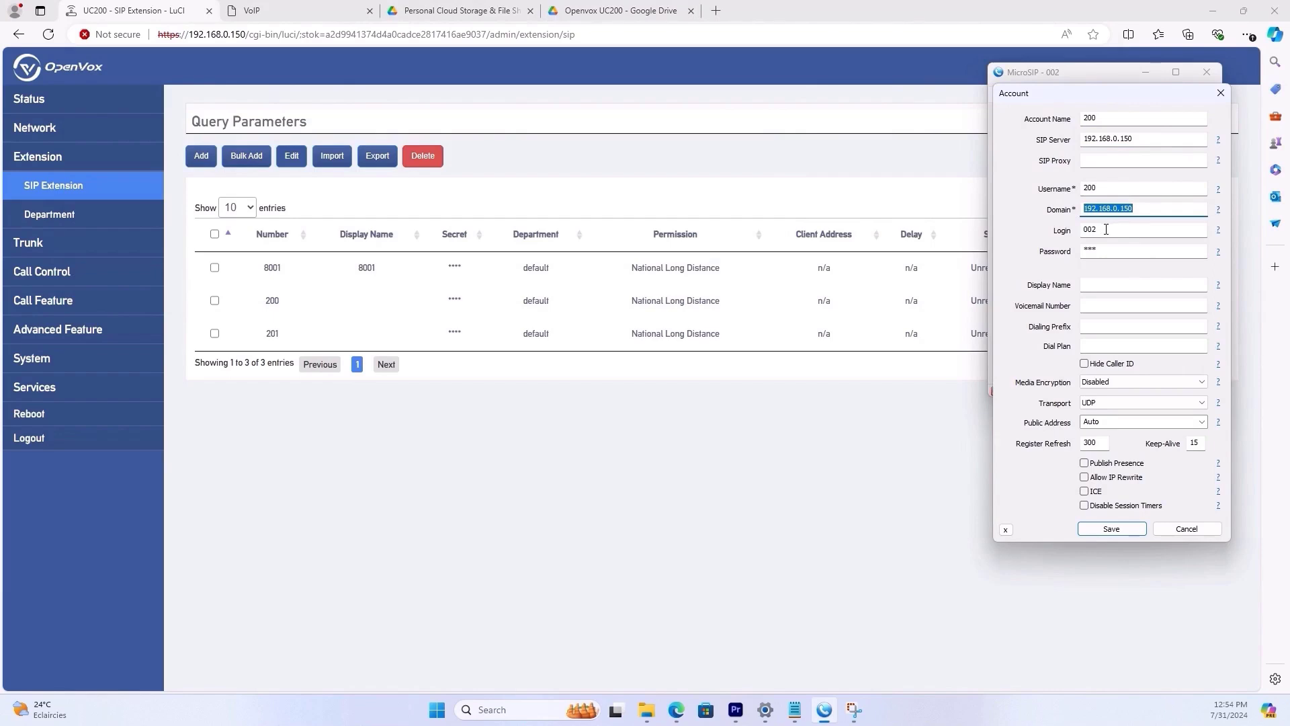
key("Tab")
key("Tab")
type("2")
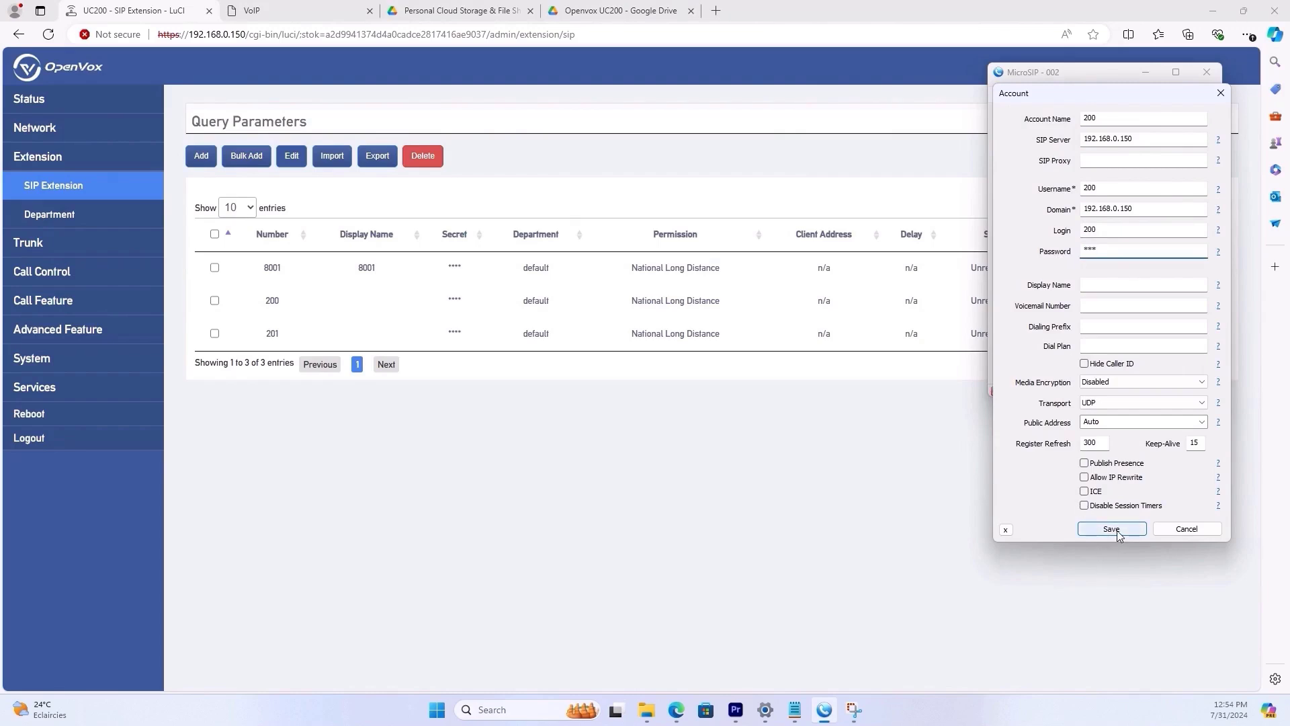
left_click_drag(1116, 94, 835, 203)
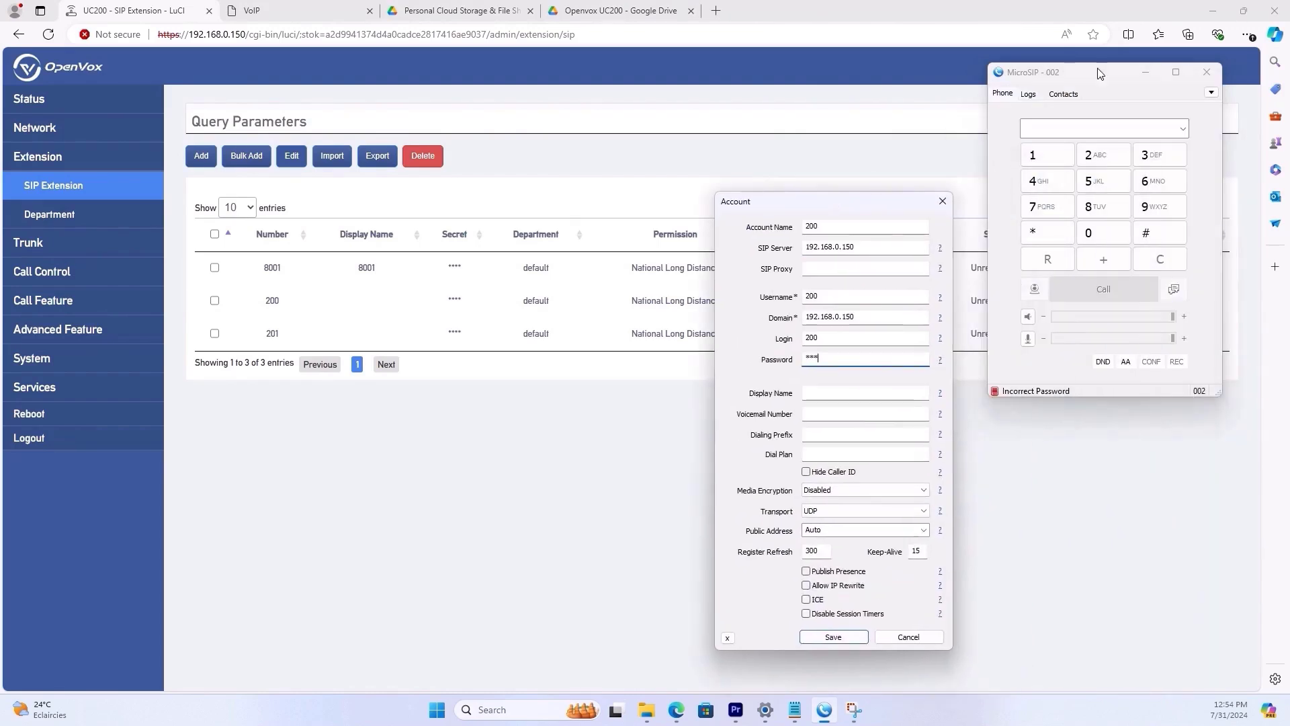
left_click_drag(1099, 78, 484, 355)
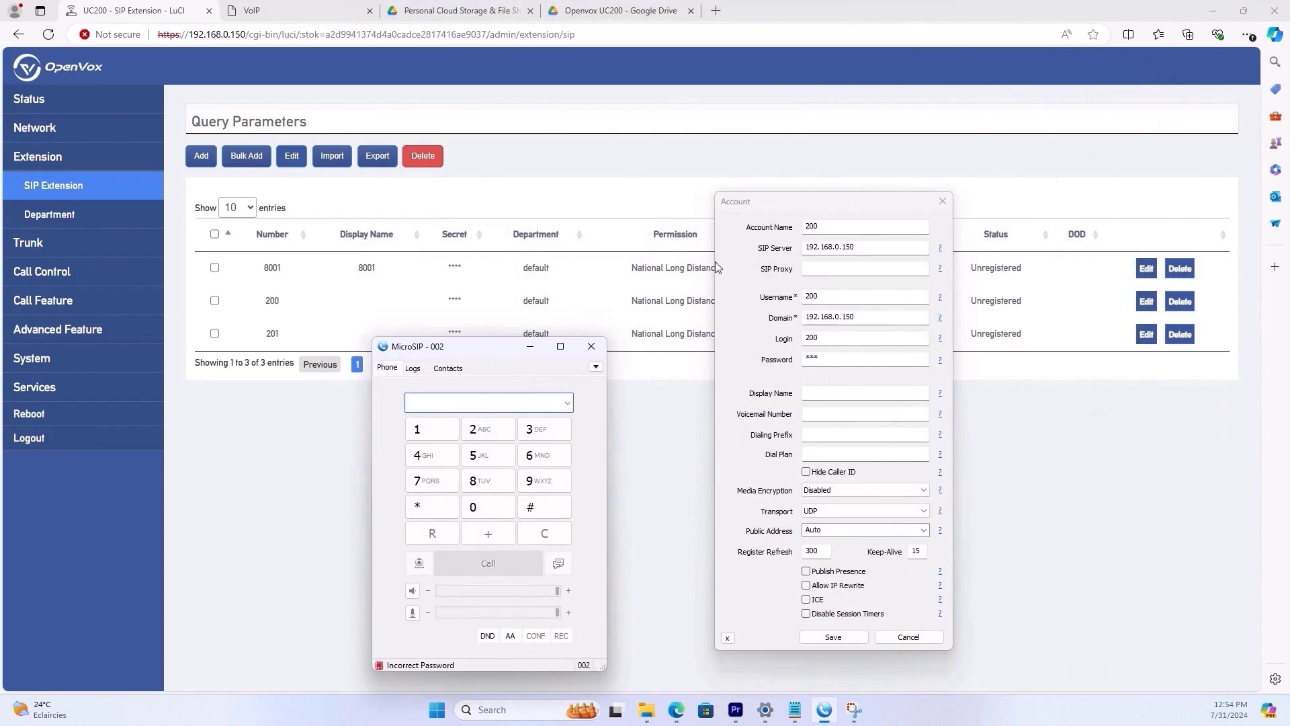
left_click_drag(868, 205, 689, 156)
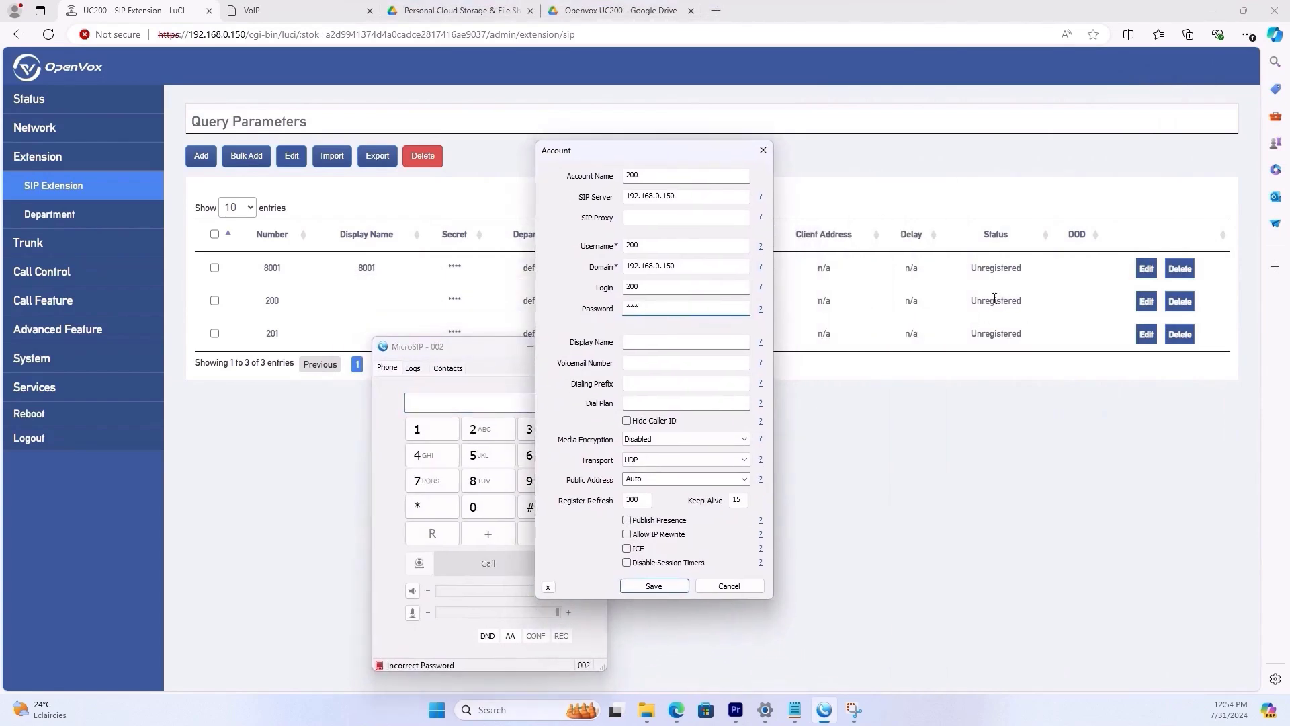
left_click(662, 586)
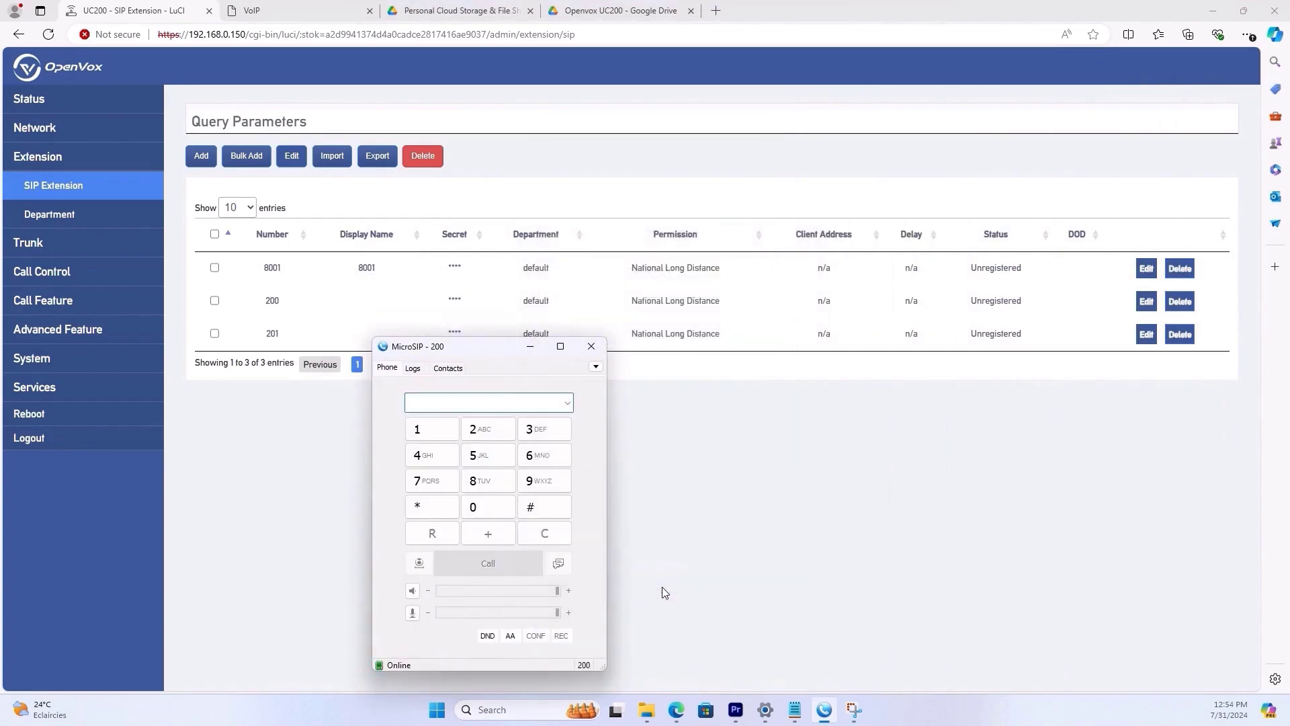
left_click_drag(948, 300, 592, 301)
left_click(877, 319)
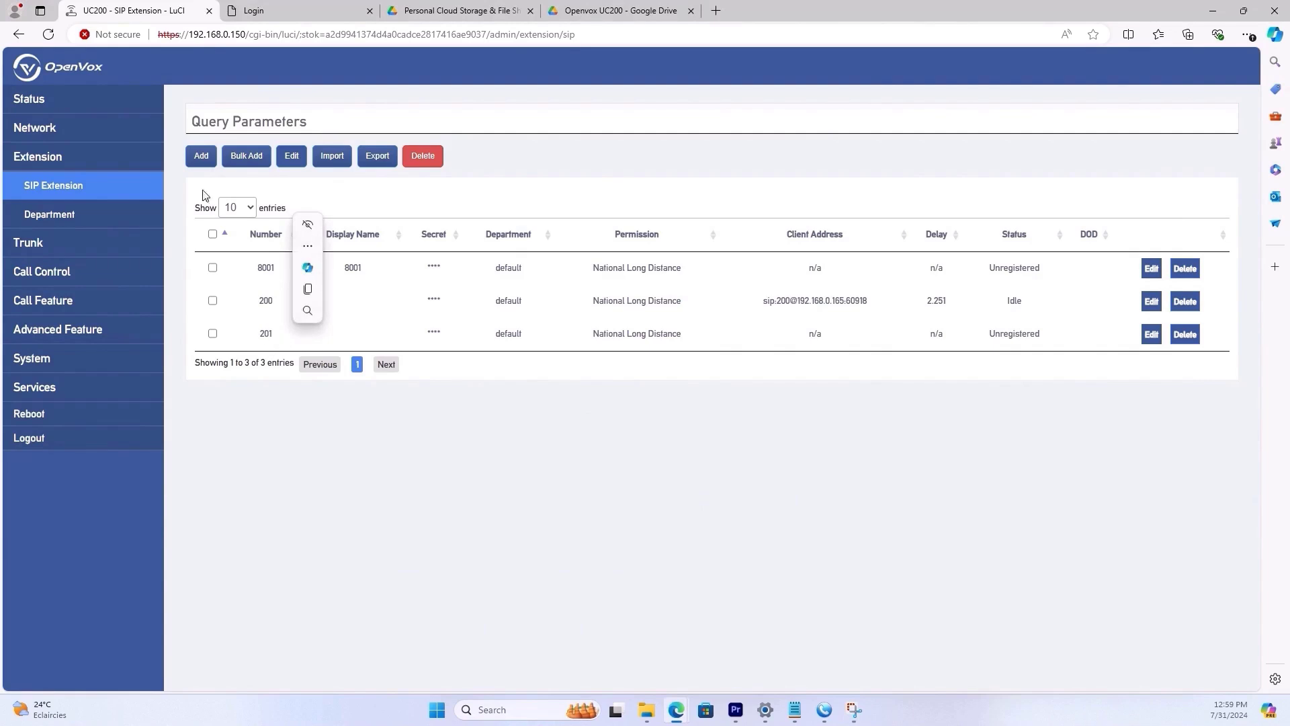
- Log in to the Fanvil phone and open Line > SIP, showing line status Failed With 401
key("ctrl+Tab")
left_click(645, 338)
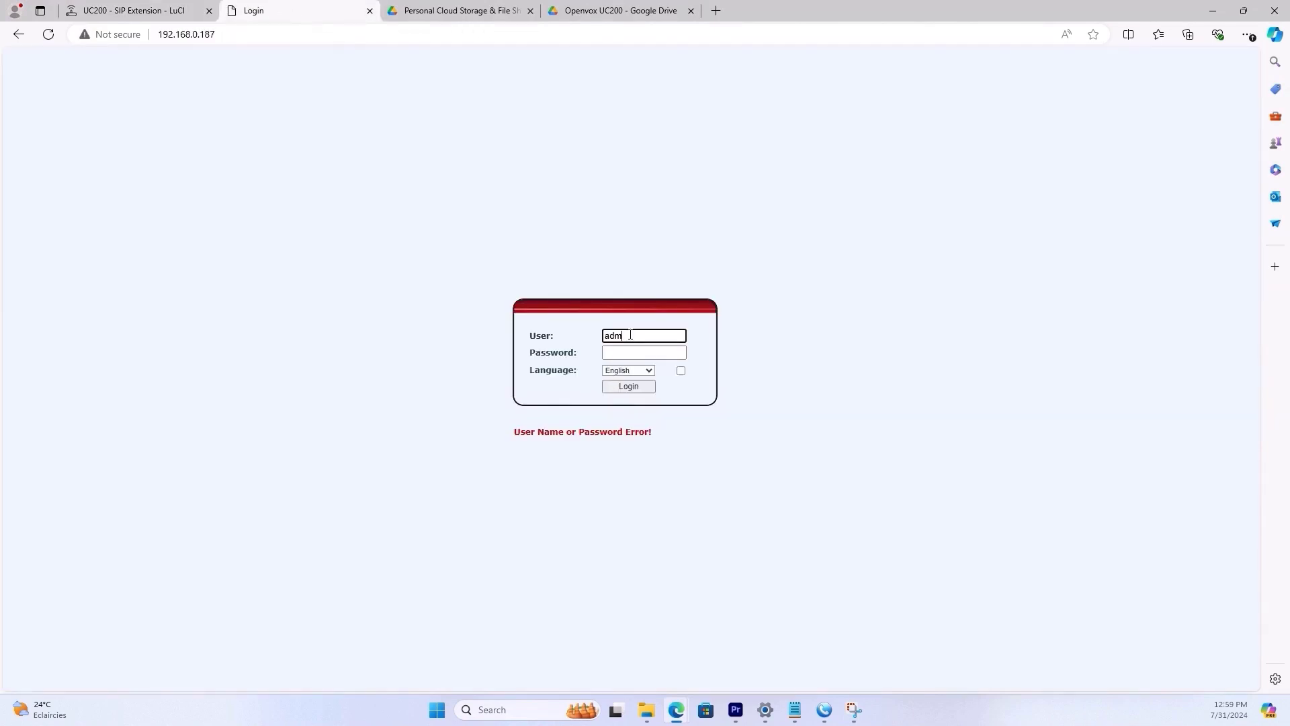
key("Tab")
type("adm")
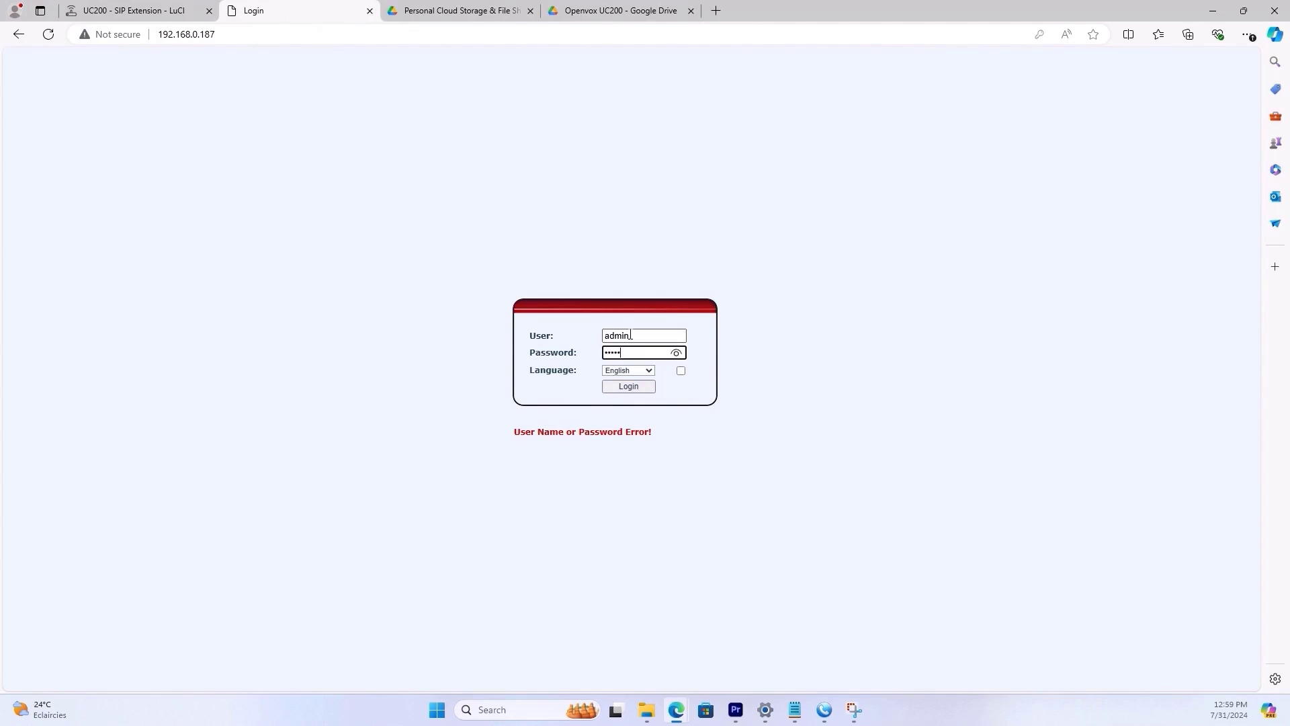
key("Return")
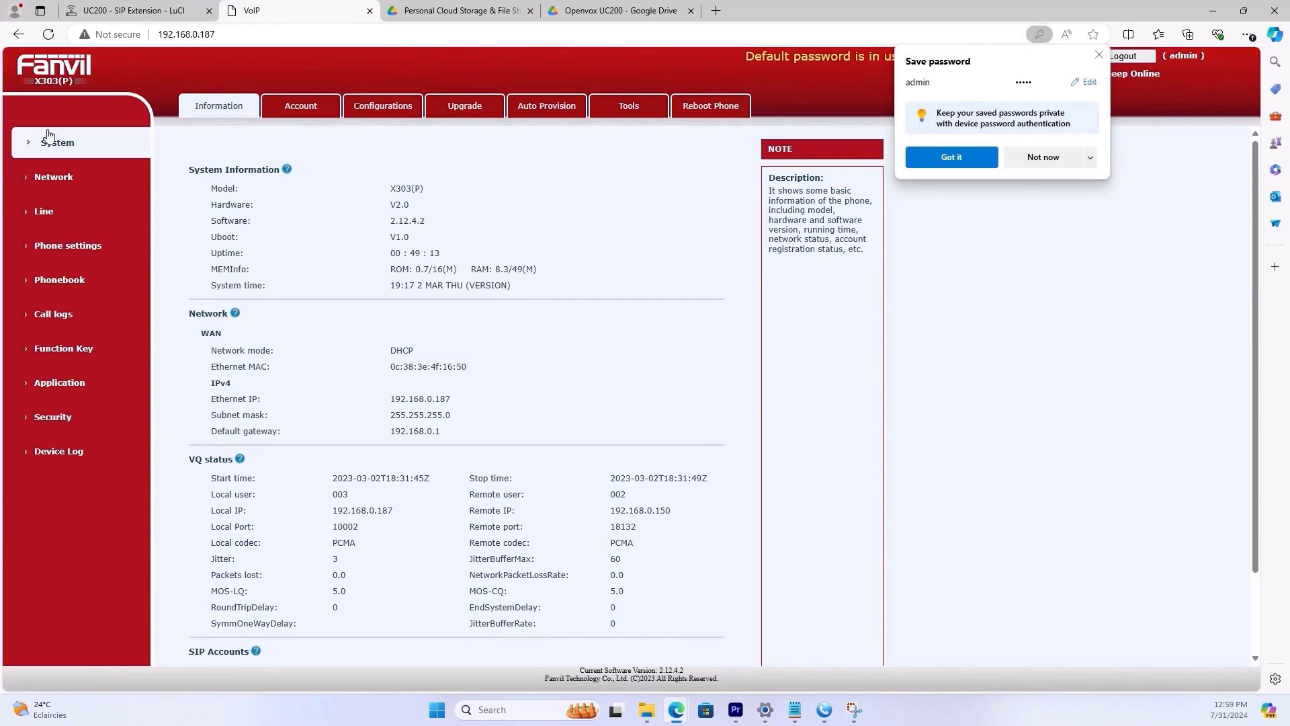
left_click(43, 221)
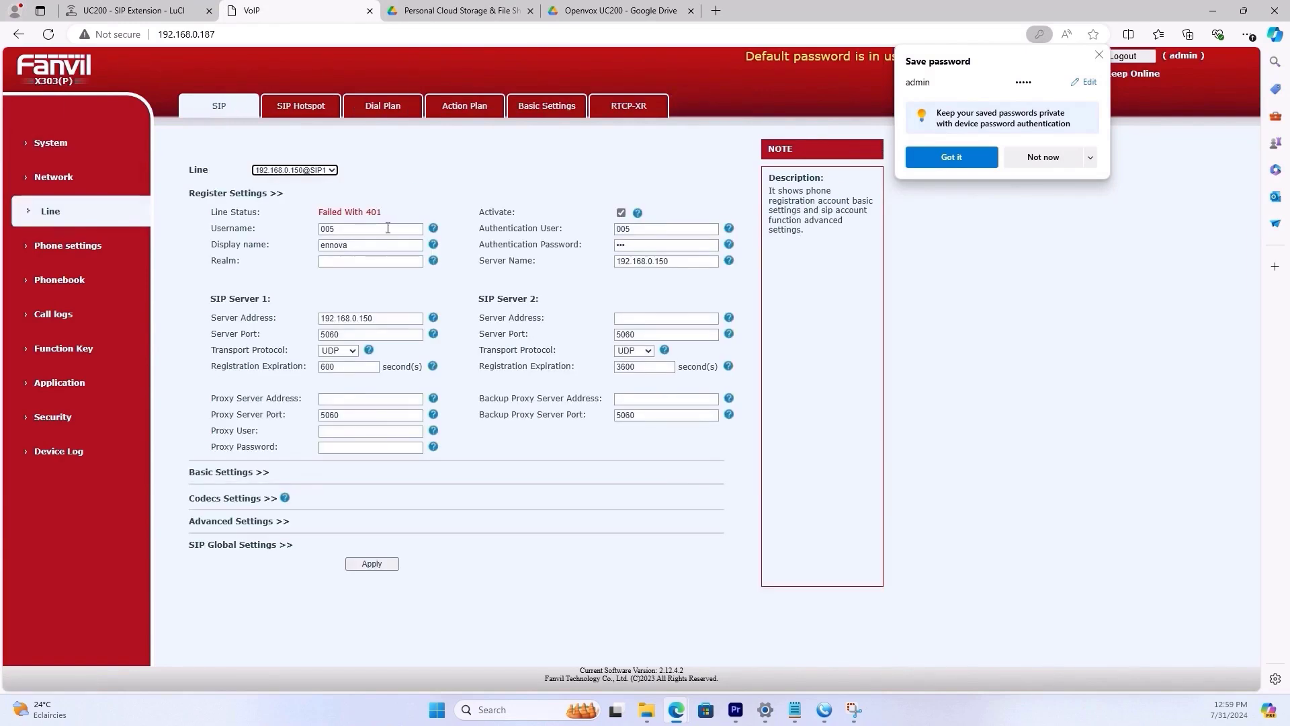
left_click_drag(385, 213, 318, 213)
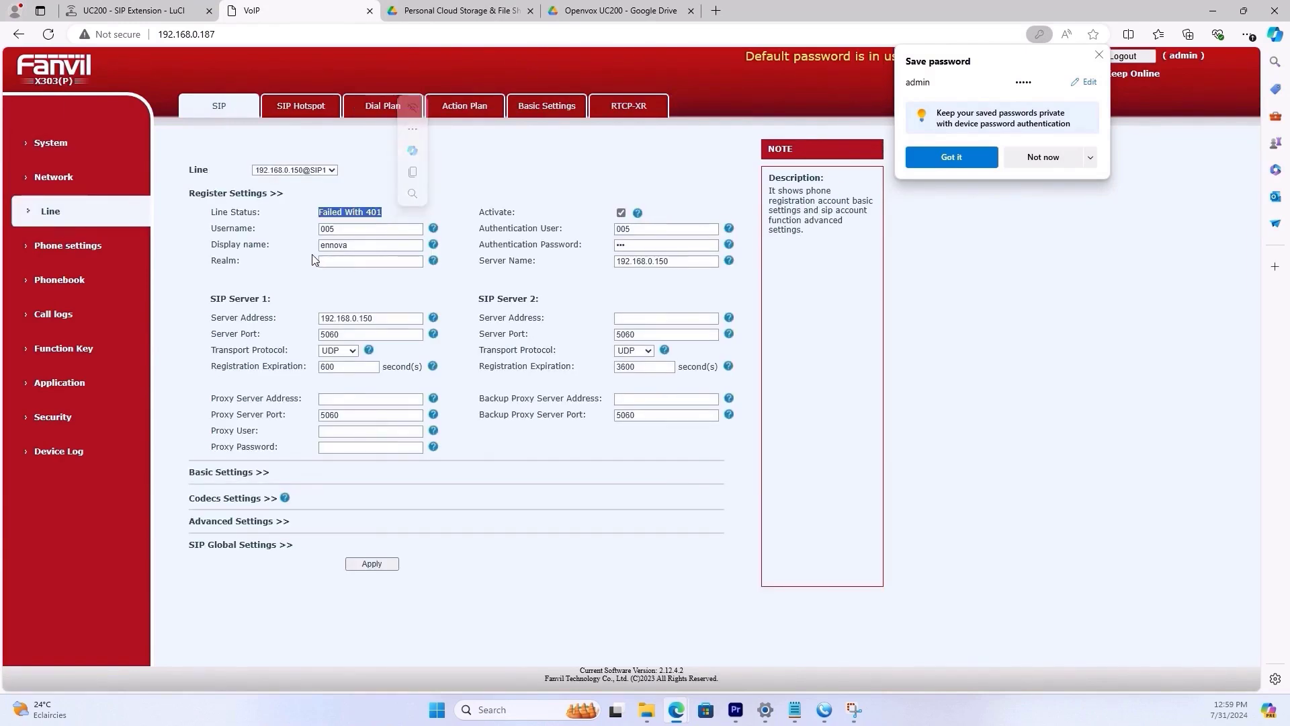
left_click(149, 10)
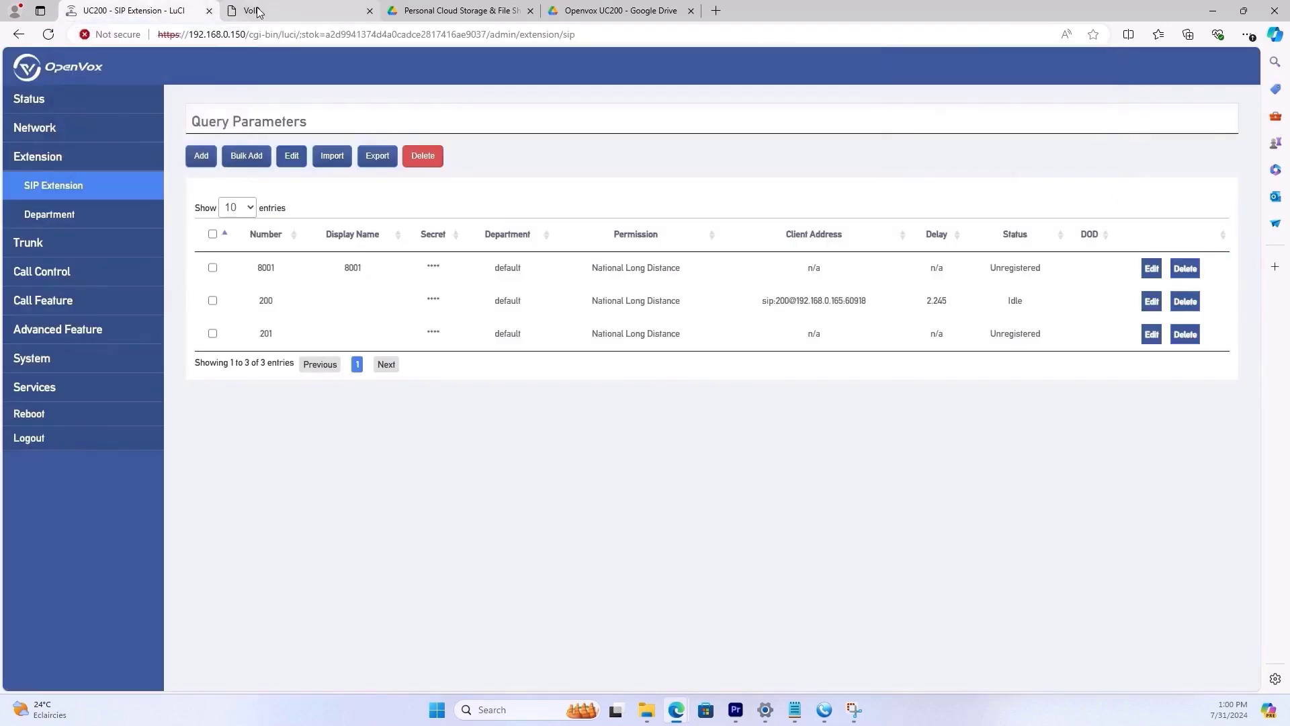
left_click(259, 11)
- Replace the line username 005 and the authentication user with 201
double_click(350, 229)
type("201")
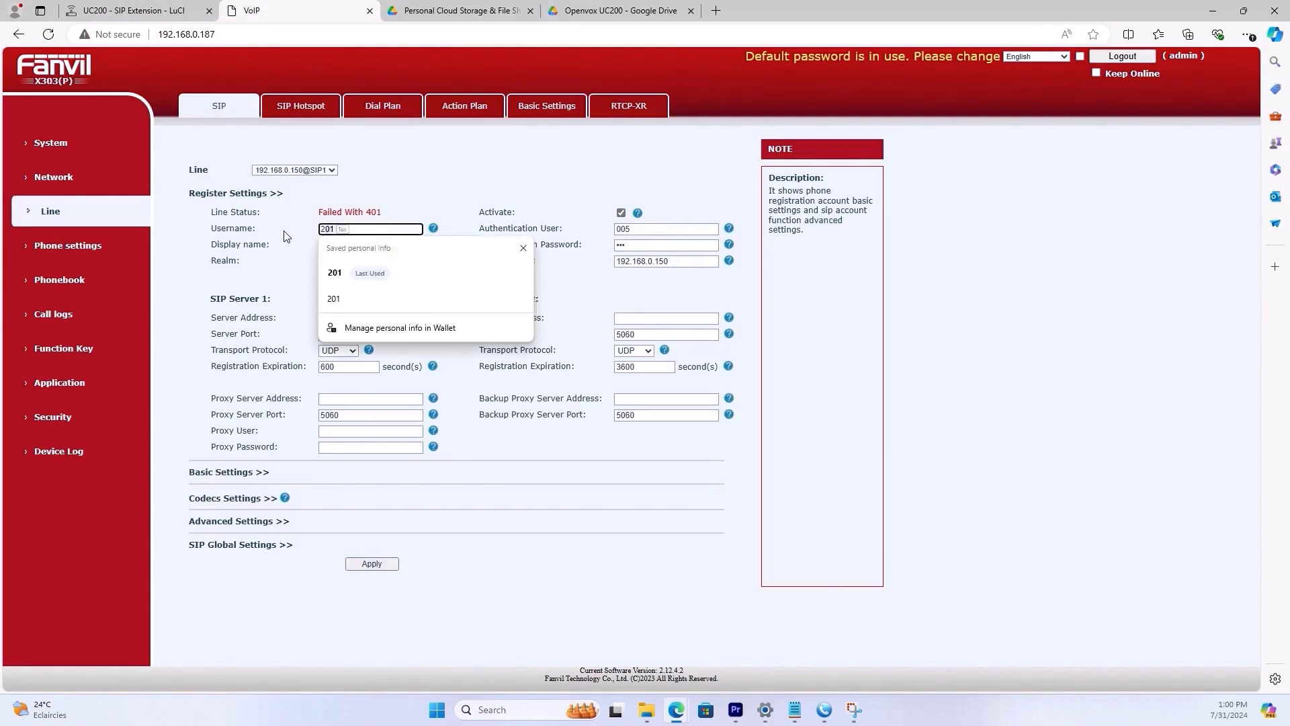
key("Escape")
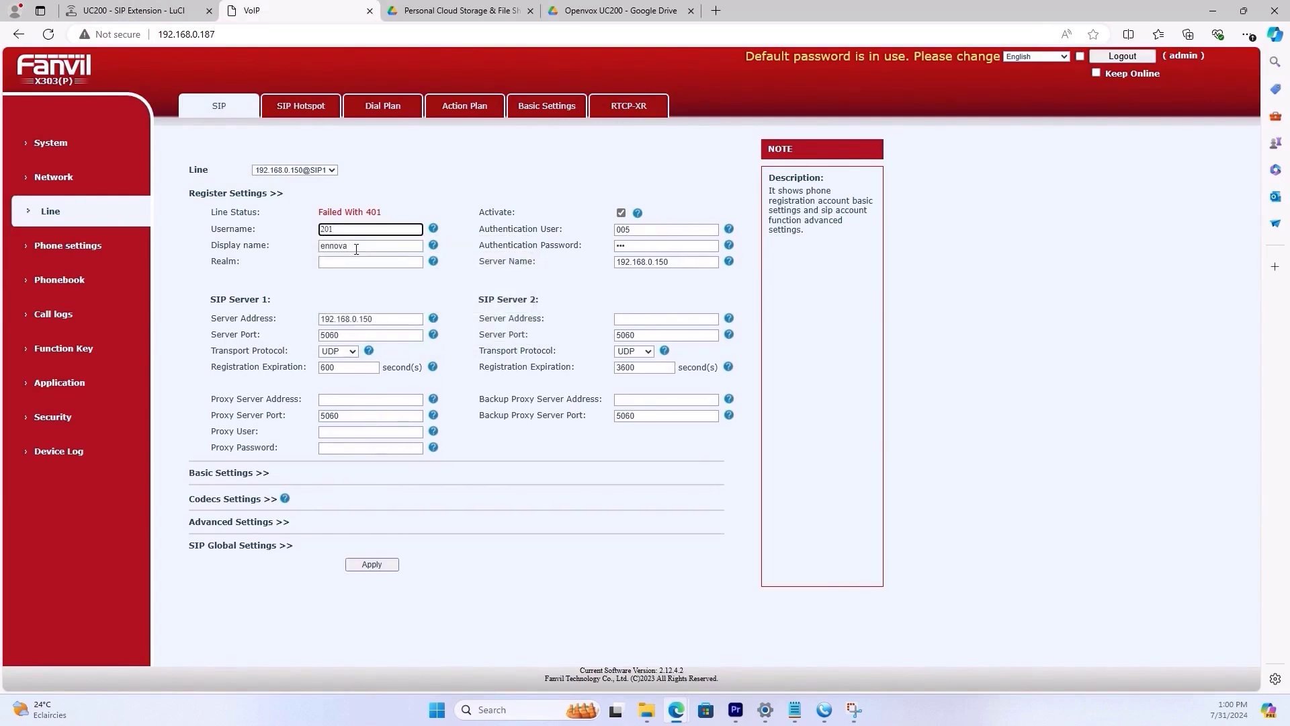
key("Tab")
key("Tab")
double_click(647, 229)
type("2")
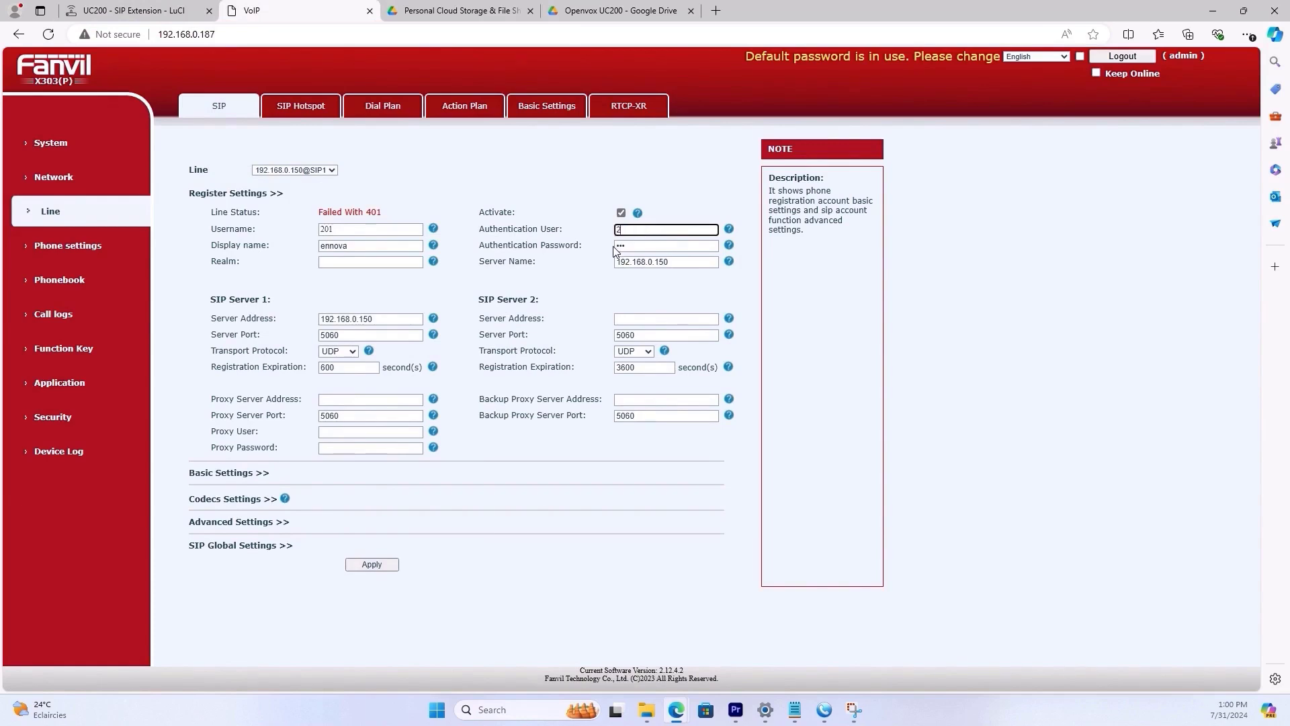
type("01")
left_click(651, 244)
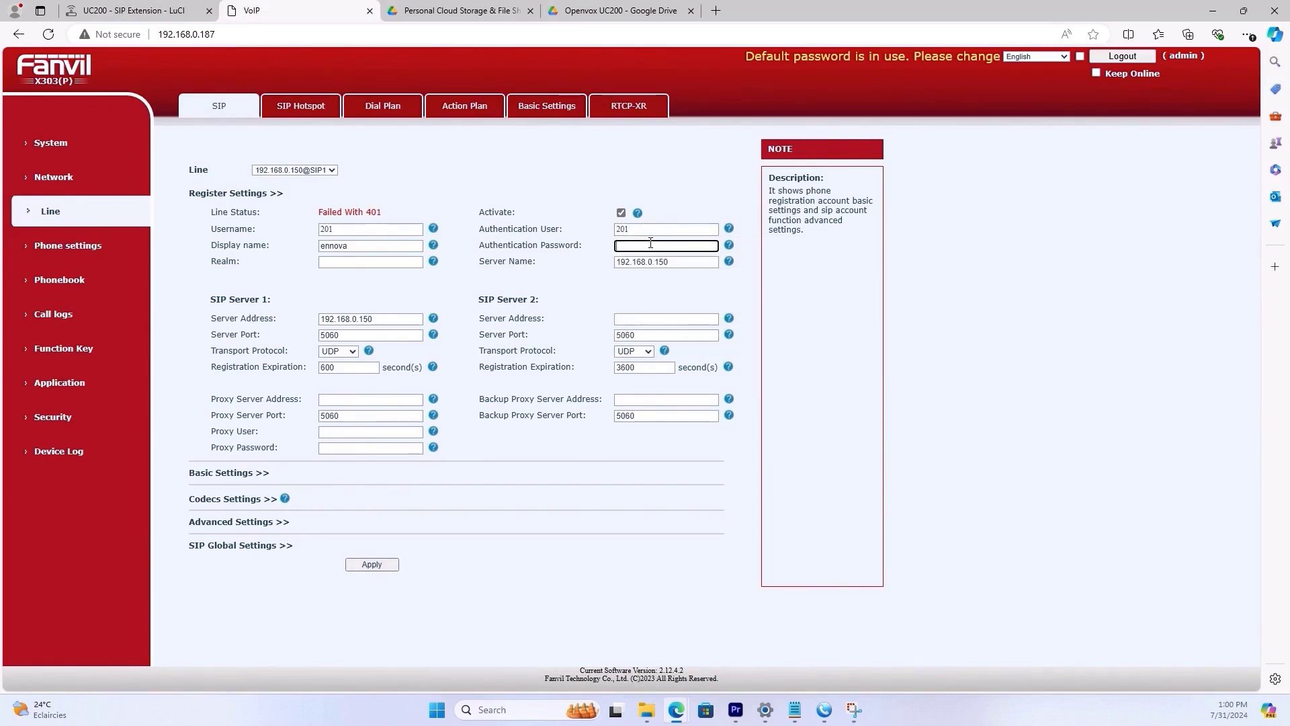
type("201")
- Confirm the SIP server is 192.168.0.150 and apply, so line 201 shows Registered
double_click(669, 261)
left_click(131, 12)
double_click(194, 36)
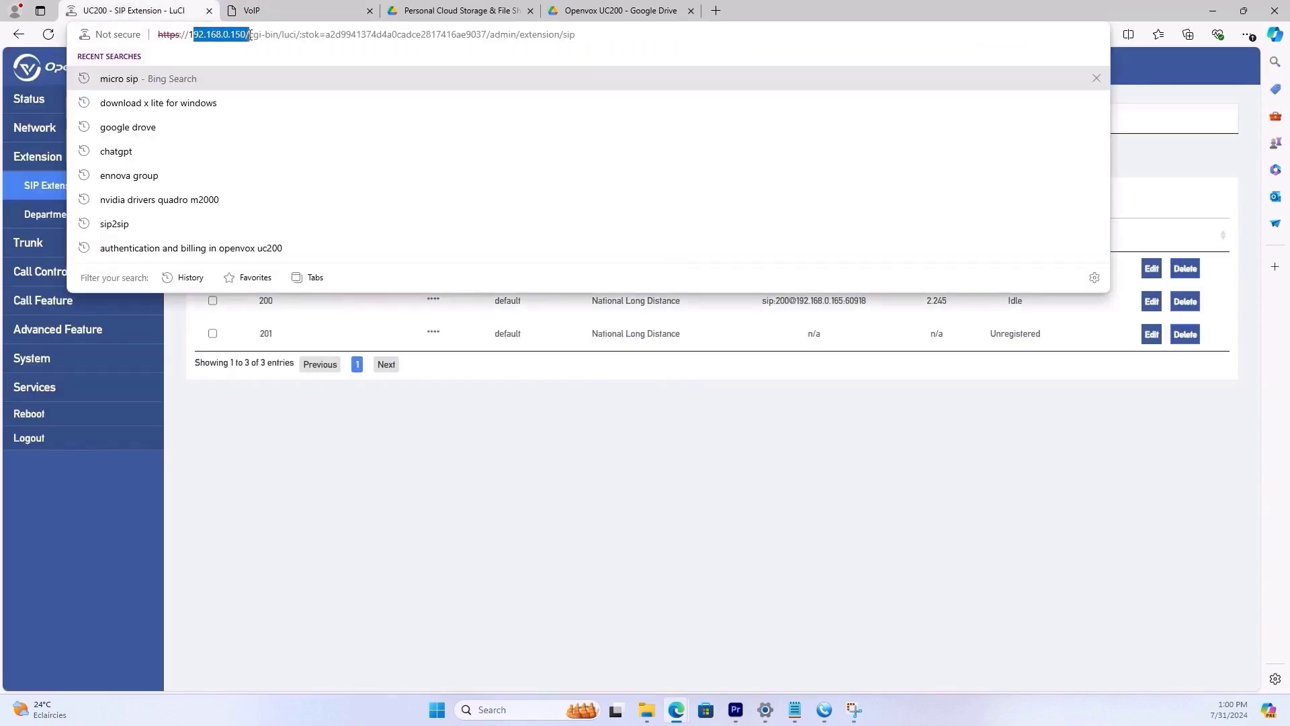
left_click(296, 10)
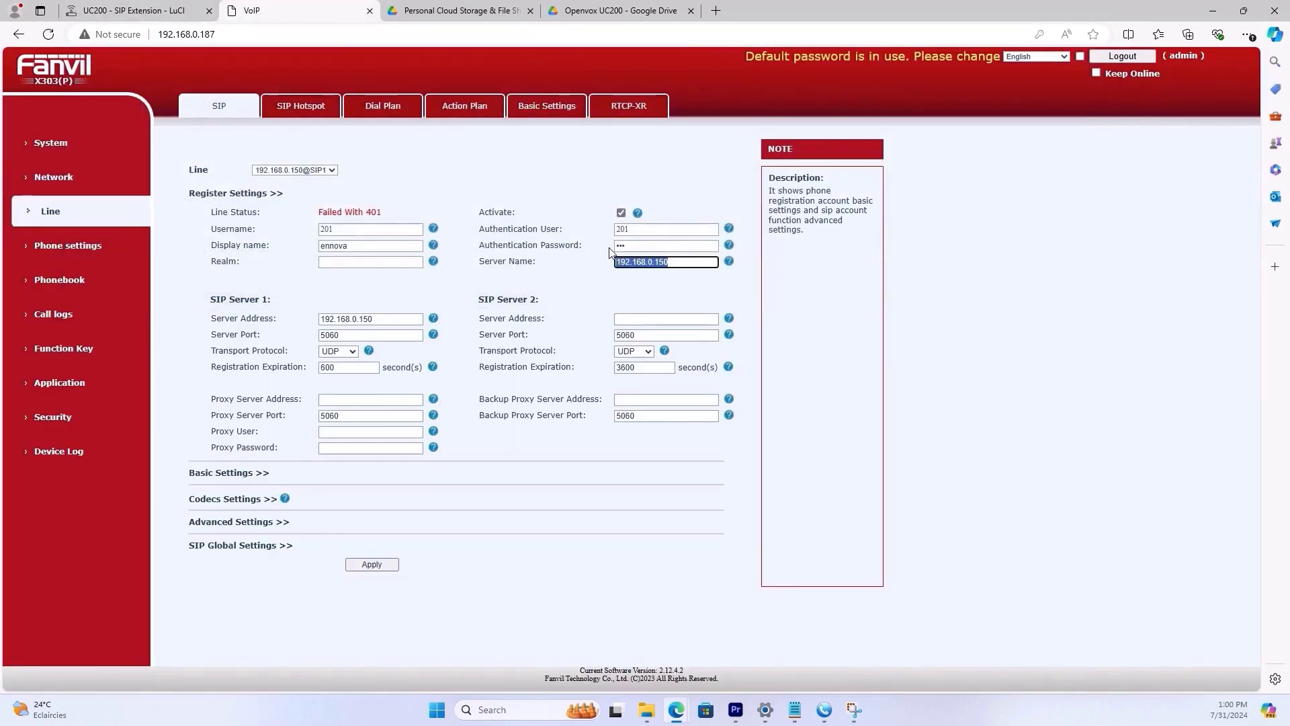
double_click(363, 319)
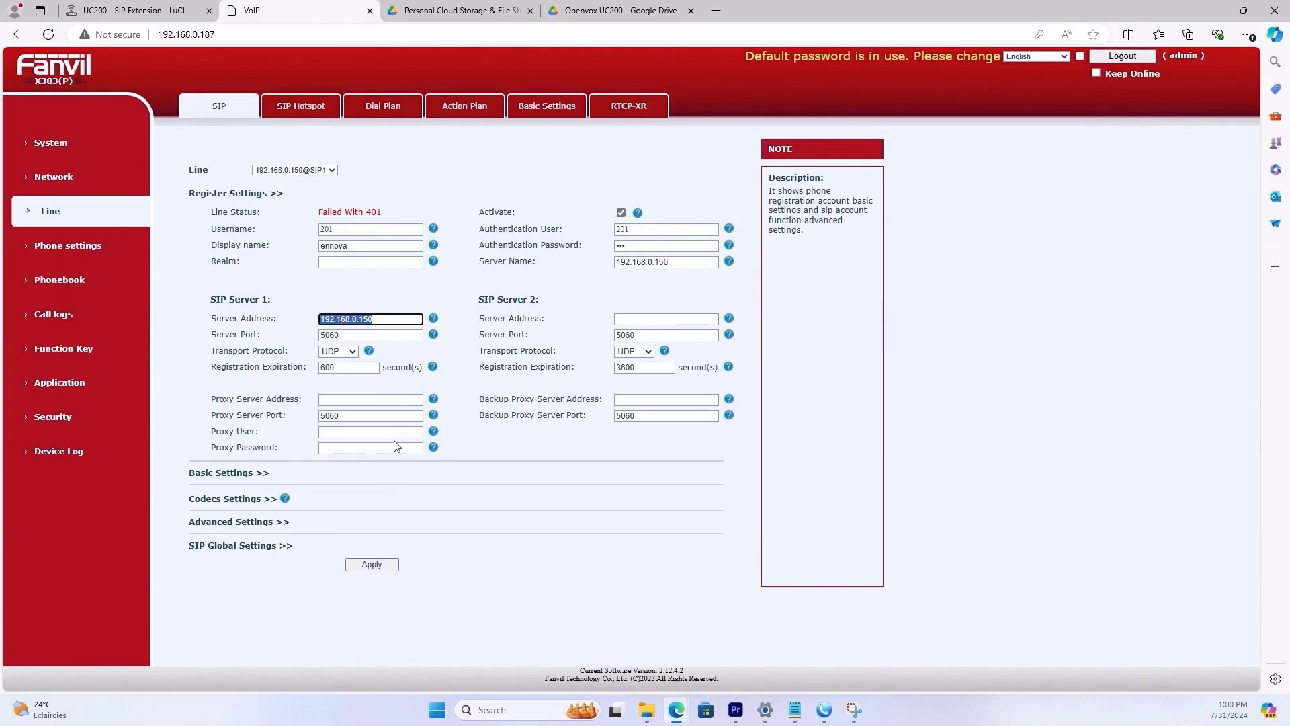
left_click(372, 566)
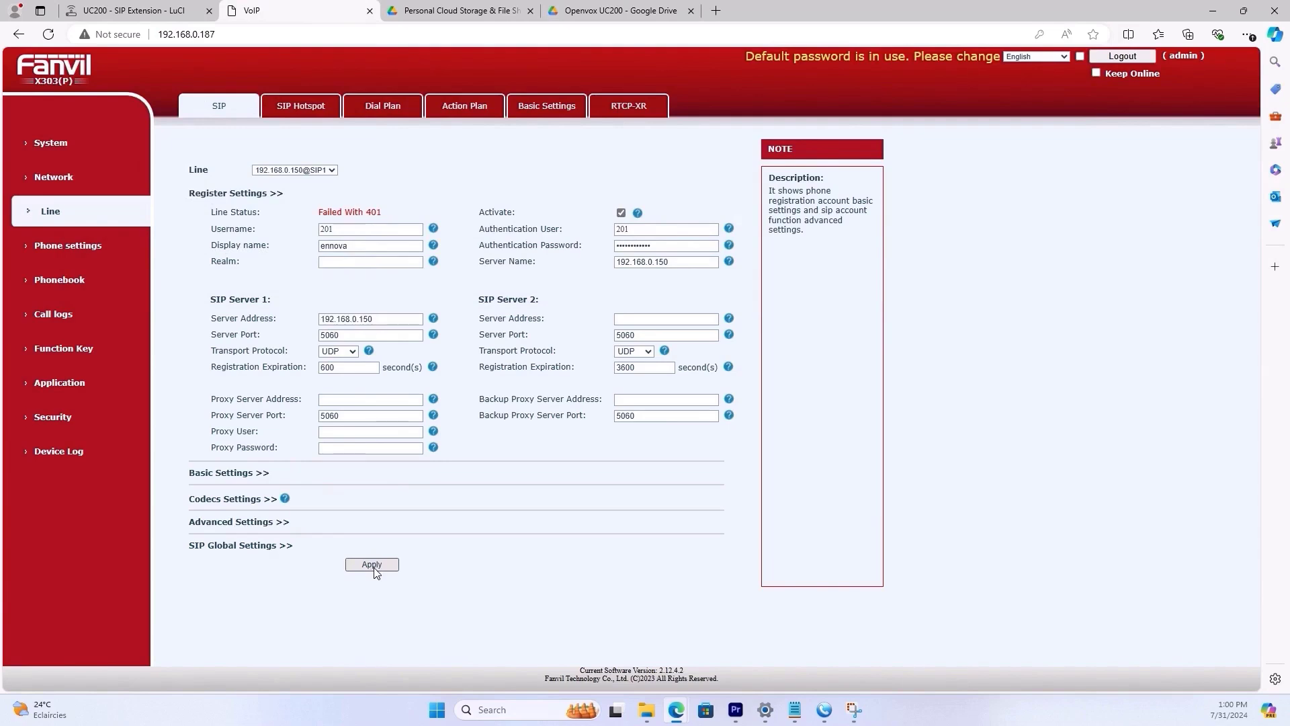
left_click_drag(361, 212, 224, 243)
left_click(153, 10)
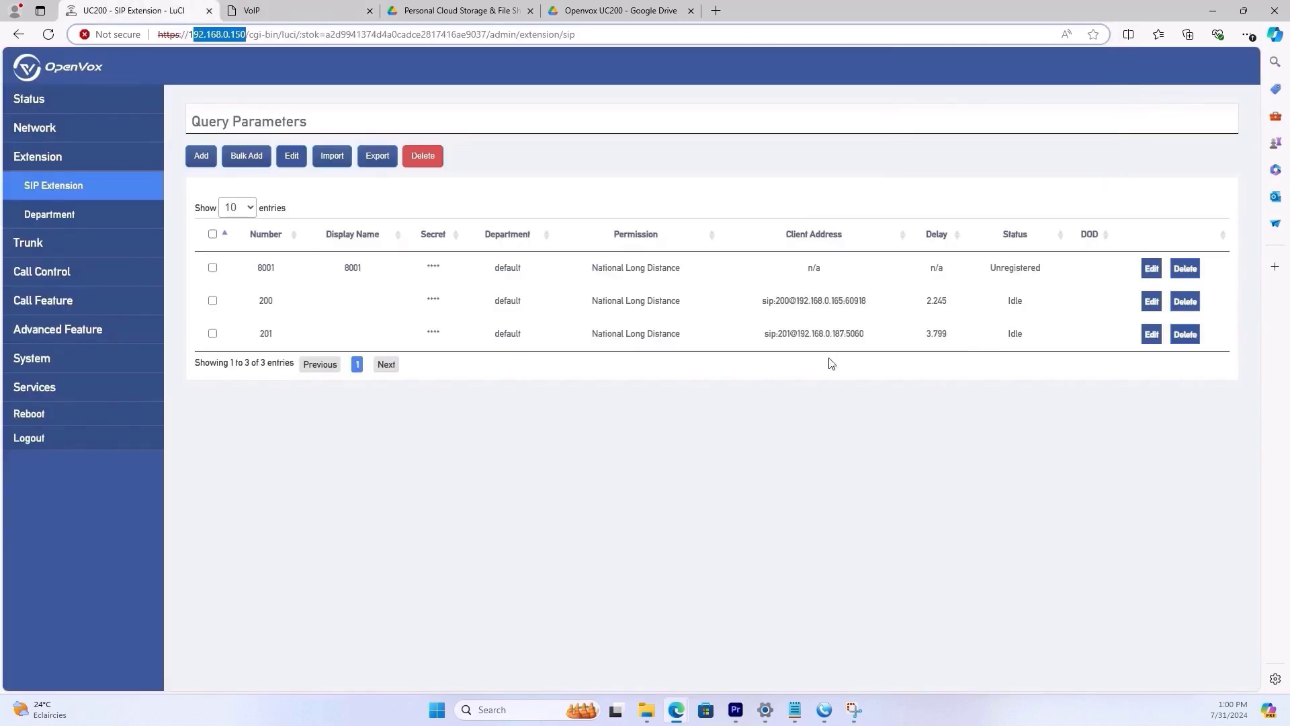
double_click(998, 338)
left_click(826, 377)
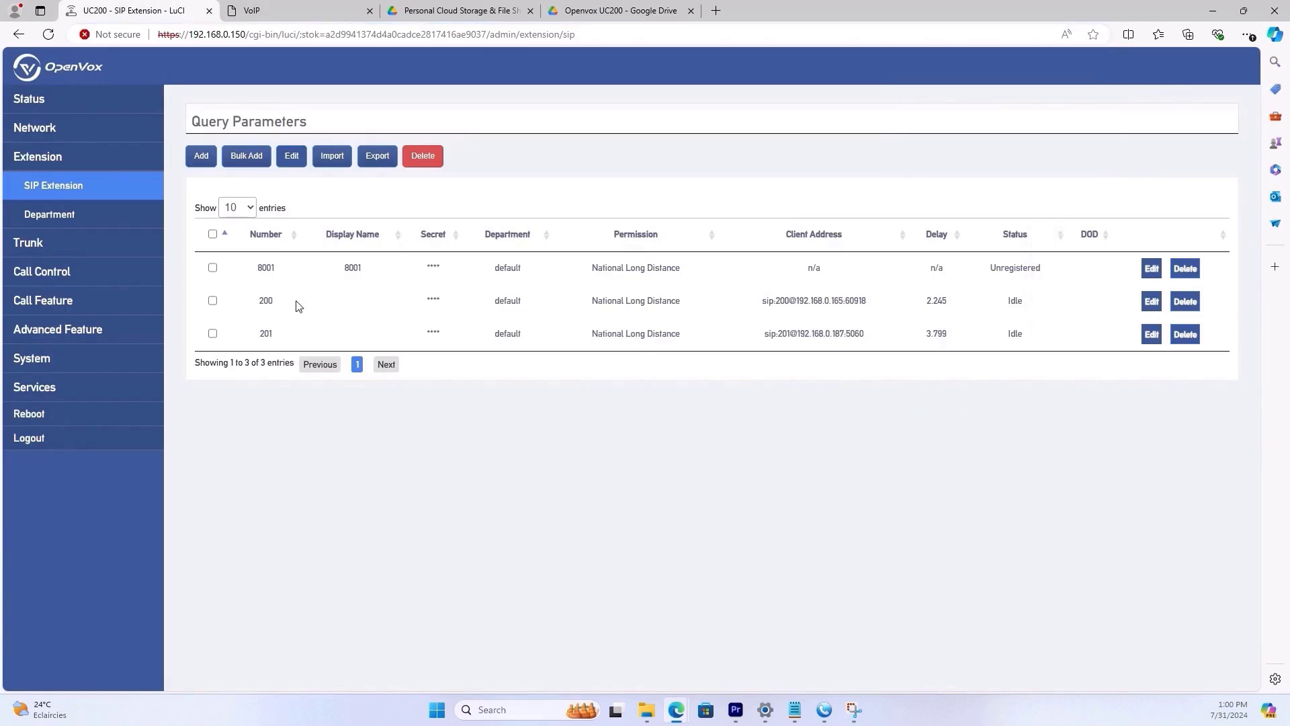
left_click(824, 710)
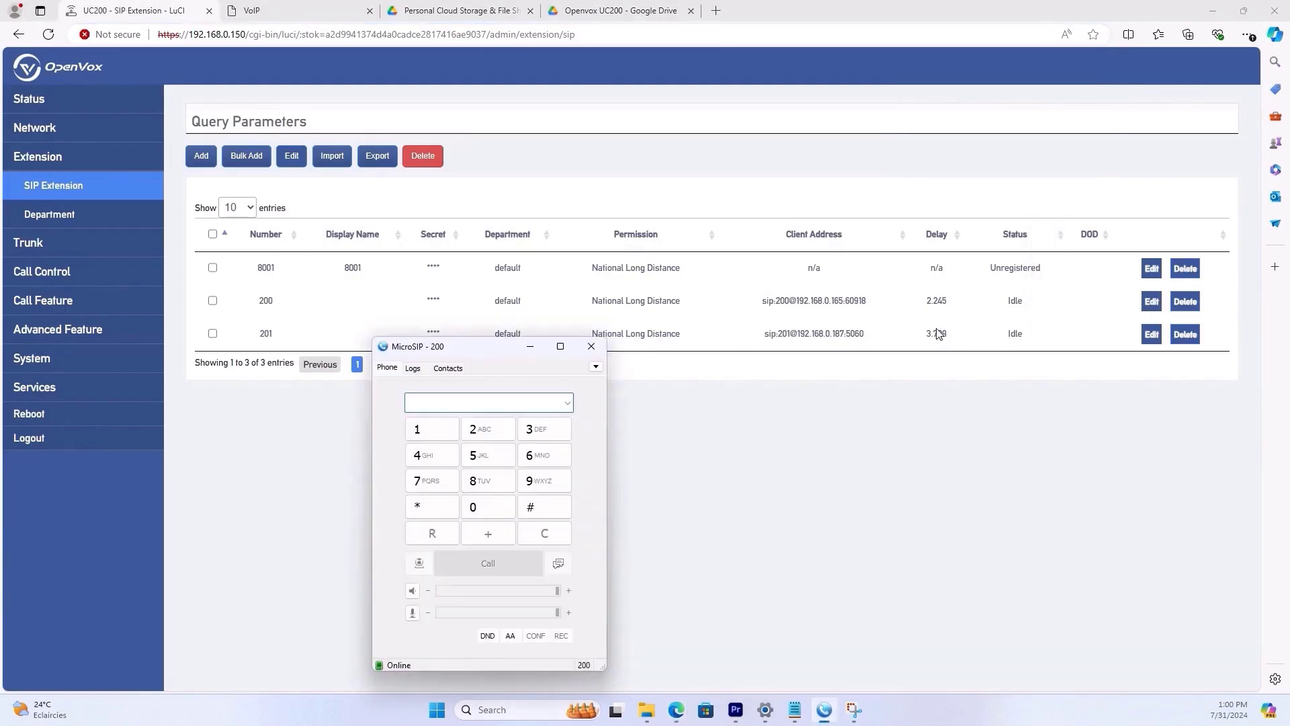
left_click_drag(508, 349, 543, 299)
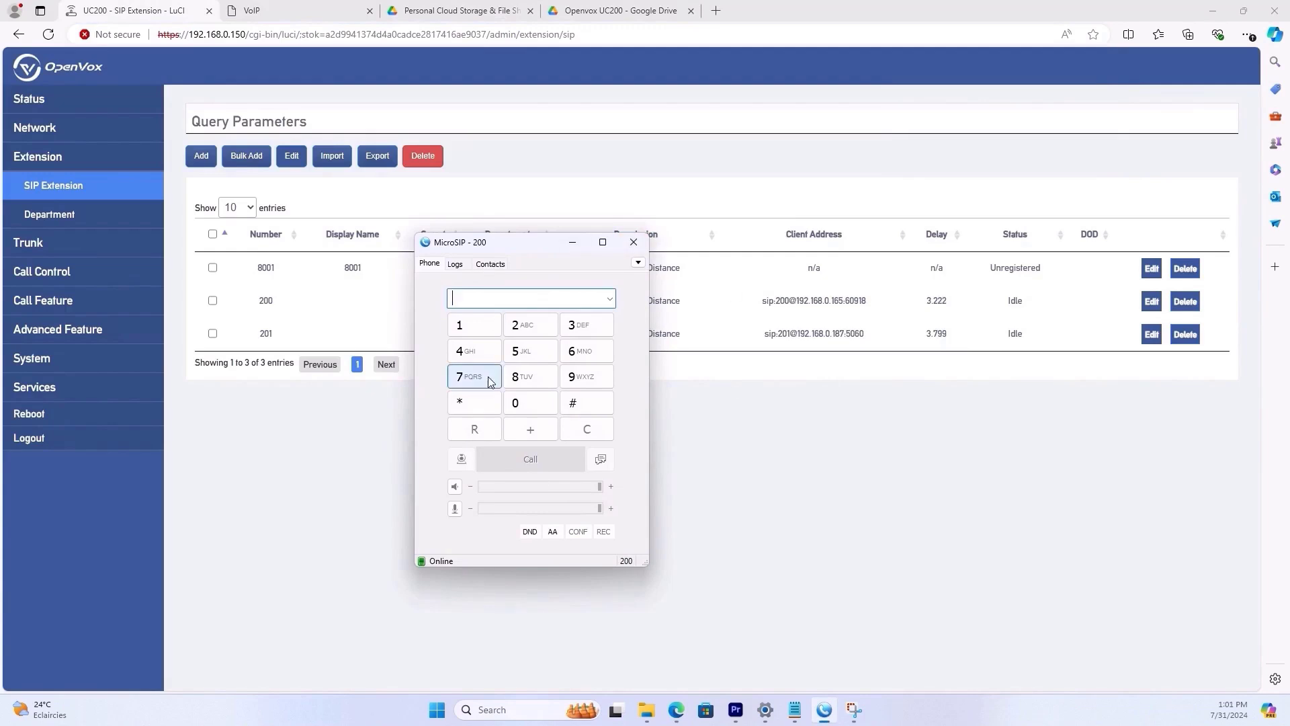